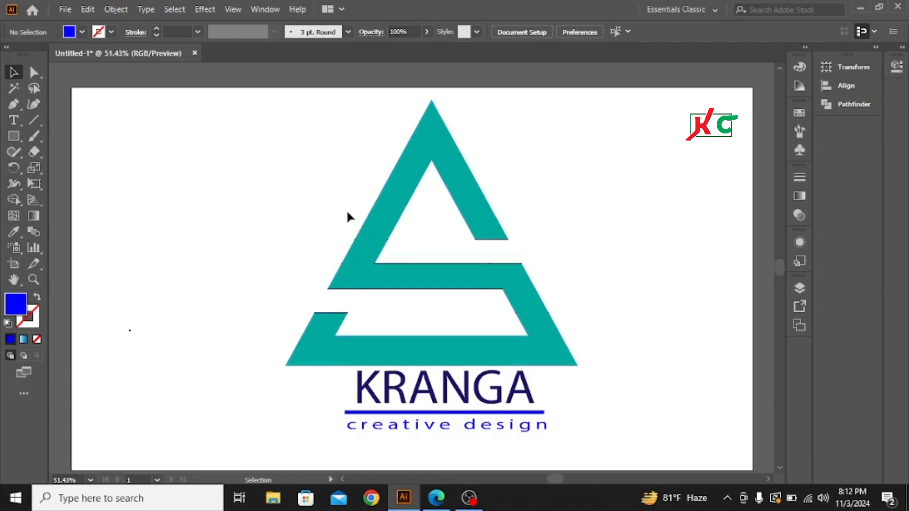
Step: Scale the whole KRANGA triangle logo down proportionally and move it to the artboard's upper-left corner
{"action": "left_click_drag", "start_coordinate": [334, 186], "coordinate": [548, 442]}
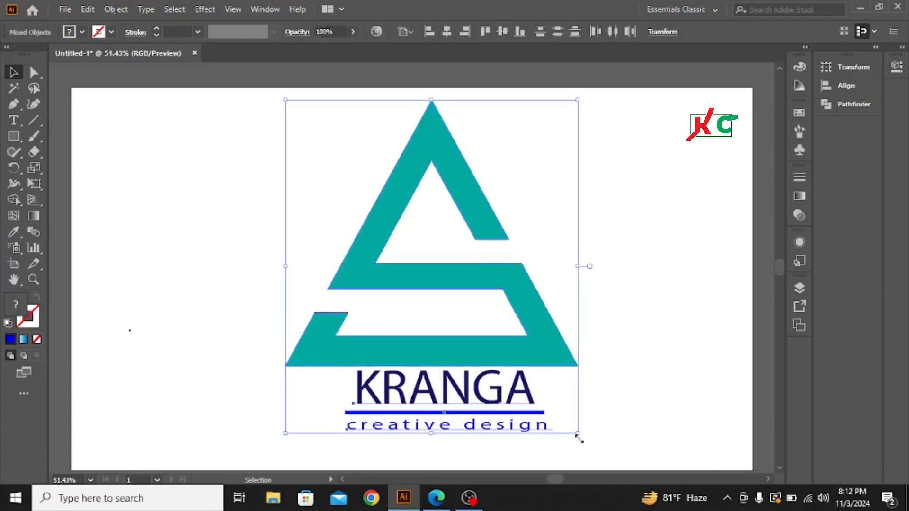
{"action": "key", "text": "shift+alt"}
{"action": "left_click_drag", "start_coordinate": [579, 434], "coordinate": [491, 325]}
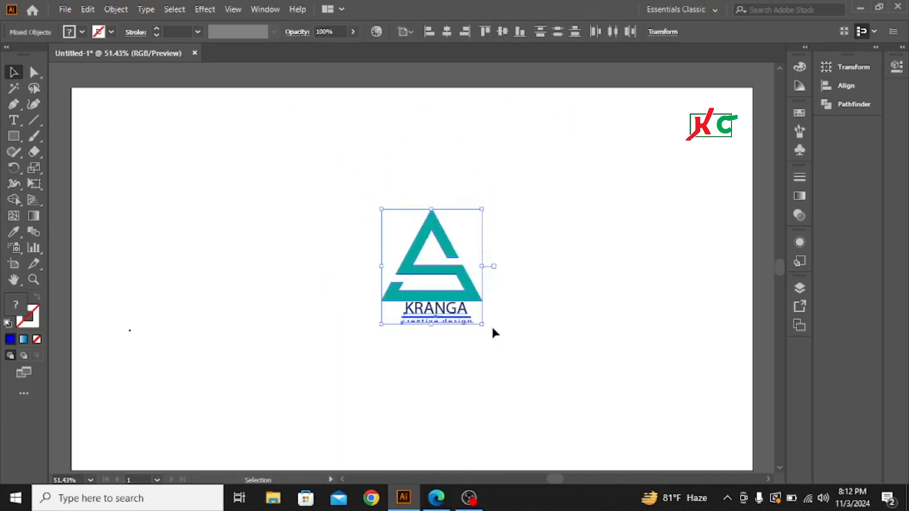
{"action": "left_click_drag", "start_coordinate": [447, 271], "coordinate": [140, 154]}
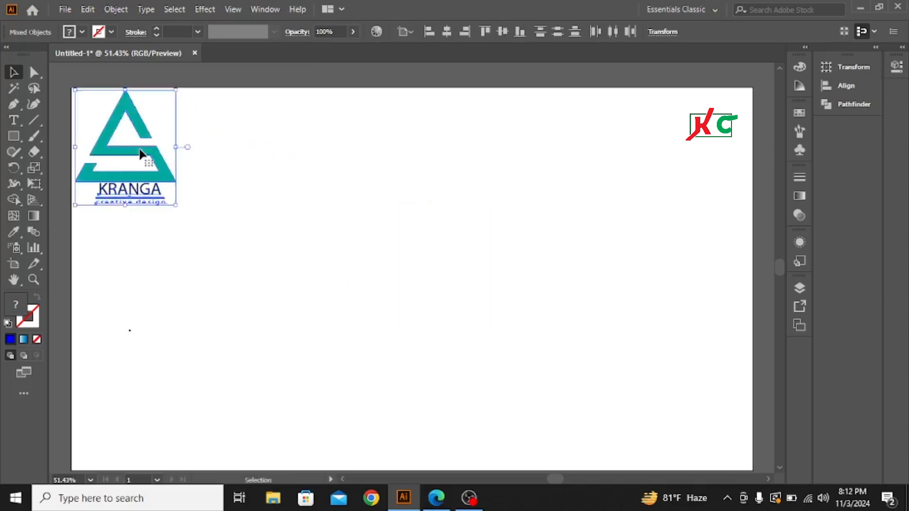
{"action": "left_click", "coordinate": [319, 252]}
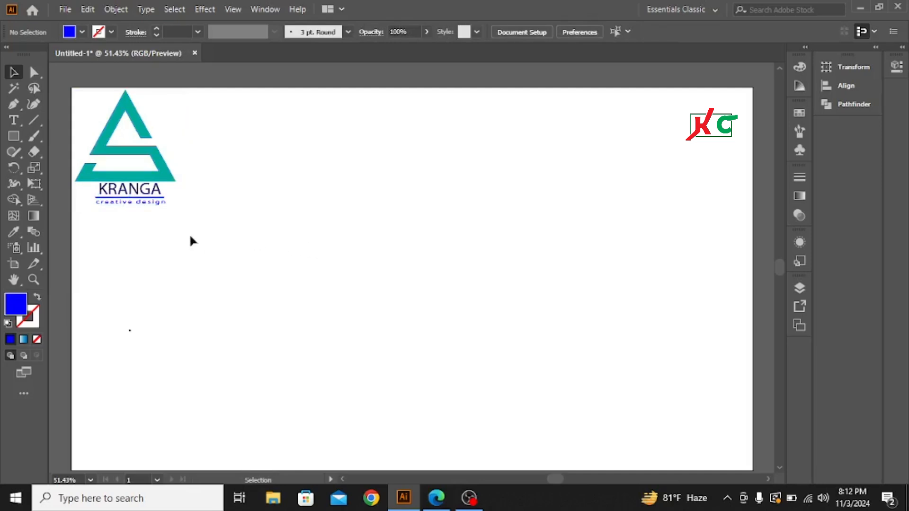
Step: Create a blue three-sided polygon with a 50 px radius near the middle of the artboard
{"action": "left_click", "coordinate": [15, 137]}
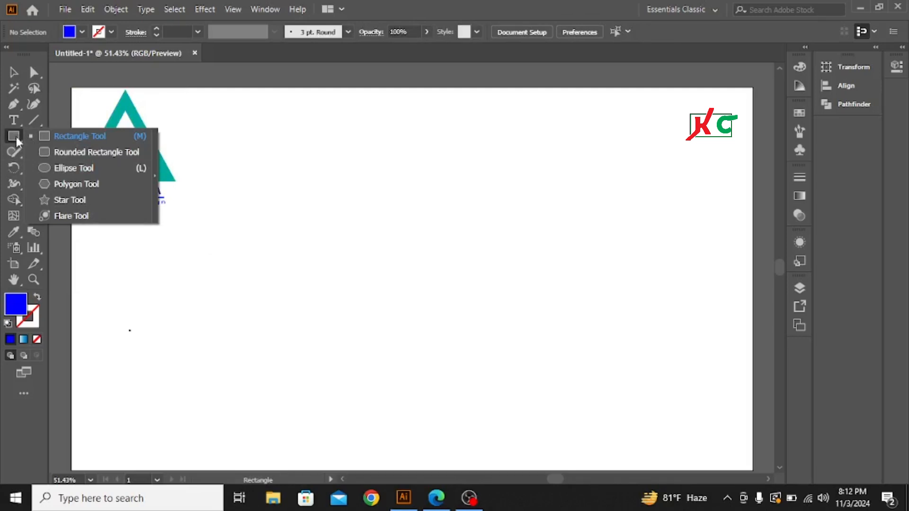
{"action": "left_click", "coordinate": [78, 184]}
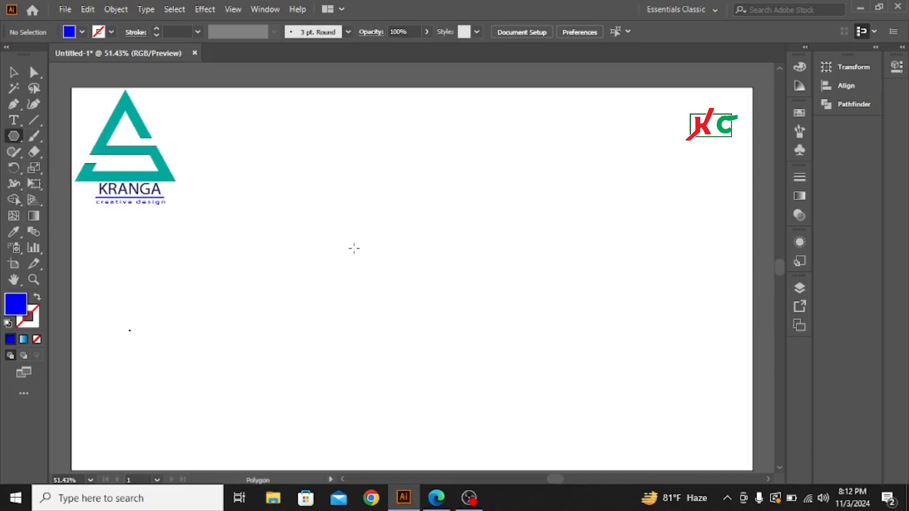
{"action": "left_click", "coordinate": [382, 224]}
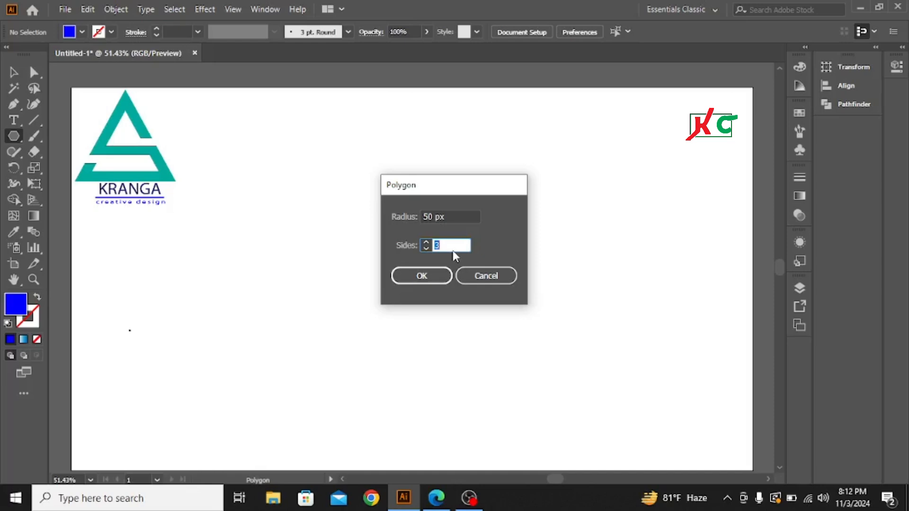
{"action": "left_click", "coordinate": [422, 277]}
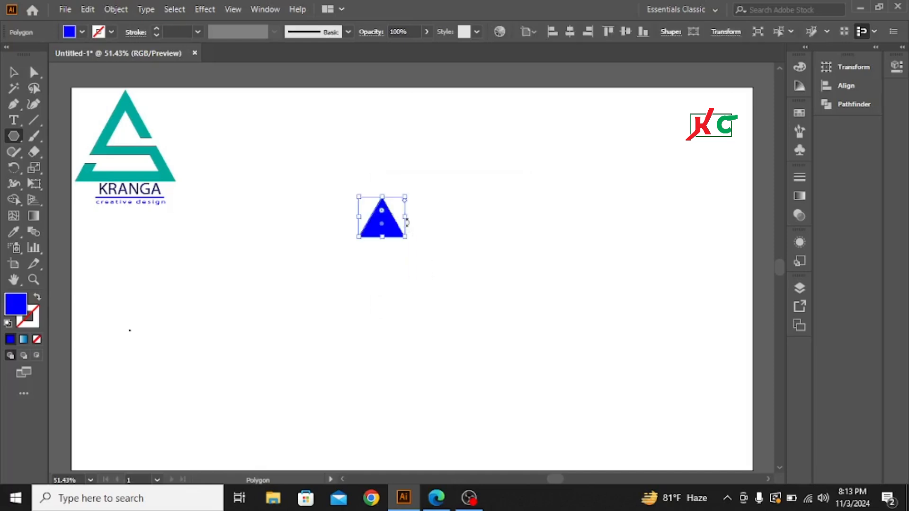
Step: Enlarge the blue triangle, centre it on the artboard and stretch it taller to logo proportions
{"action": "left_click", "coordinate": [14, 72]}
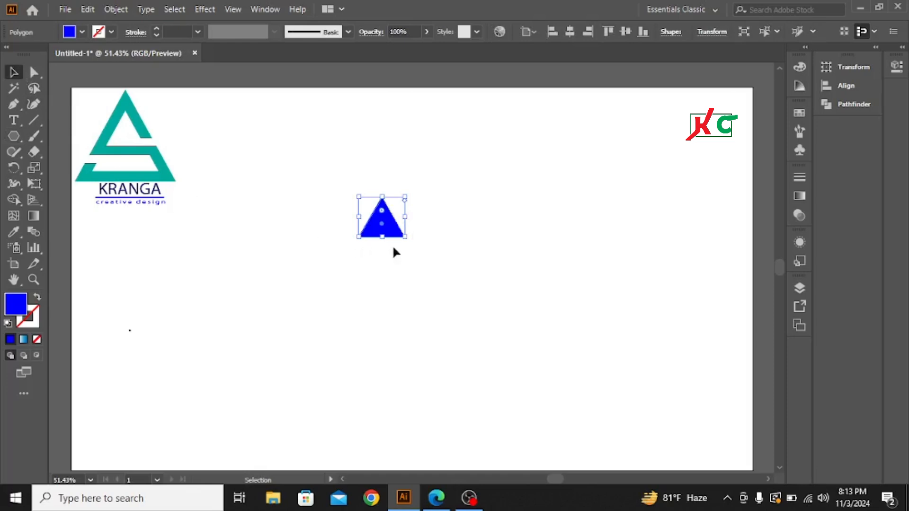
{"action": "left_click_drag", "start_coordinate": [406, 236], "coordinate": [513, 395]}
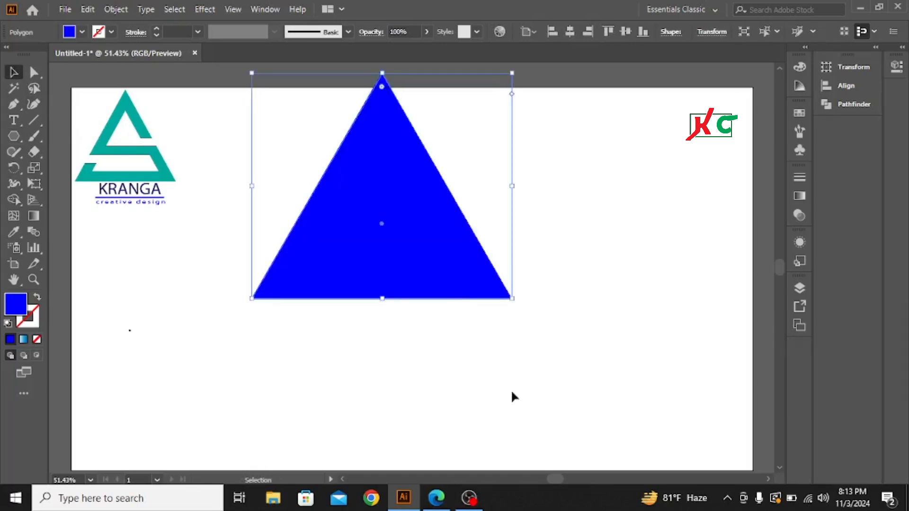
{"action": "left_click_drag", "start_coordinate": [384, 213], "coordinate": [422, 303]}
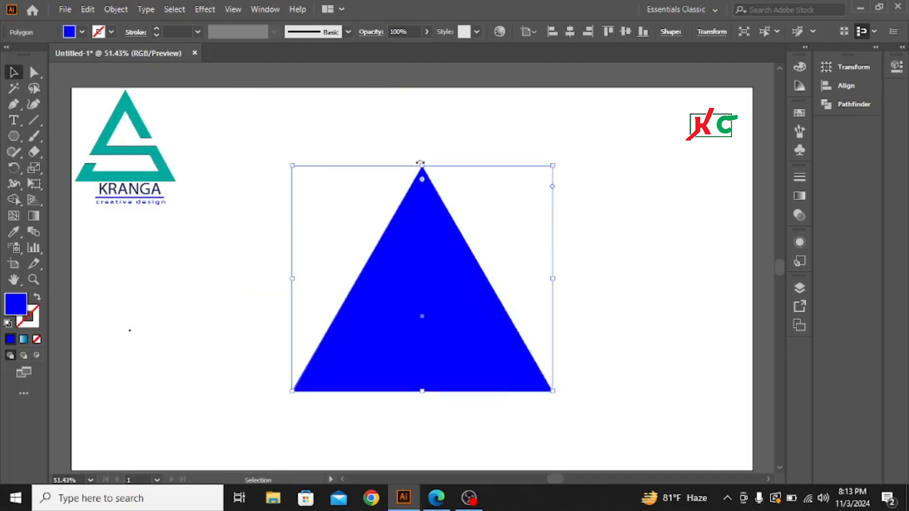
{"action": "left_click_drag", "start_coordinate": [422, 165], "coordinate": [420, 122]}
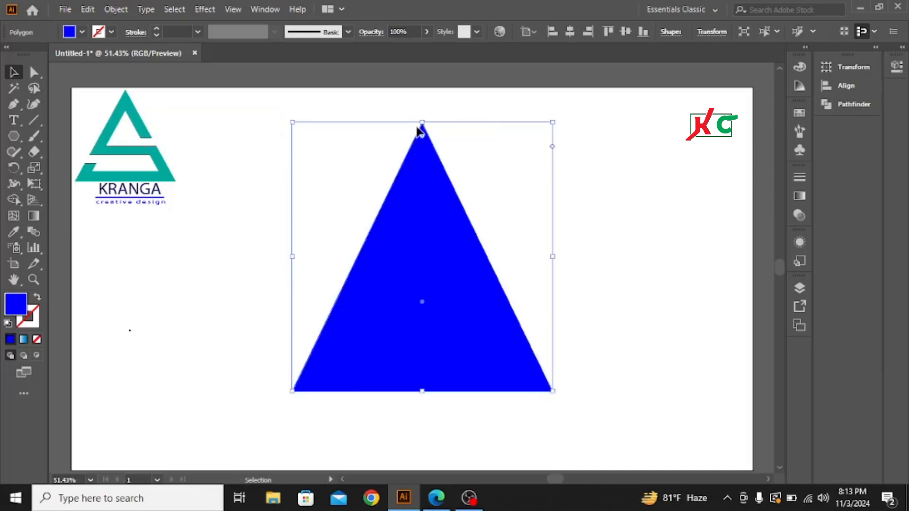
{"action": "left_click", "coordinate": [608, 259]}
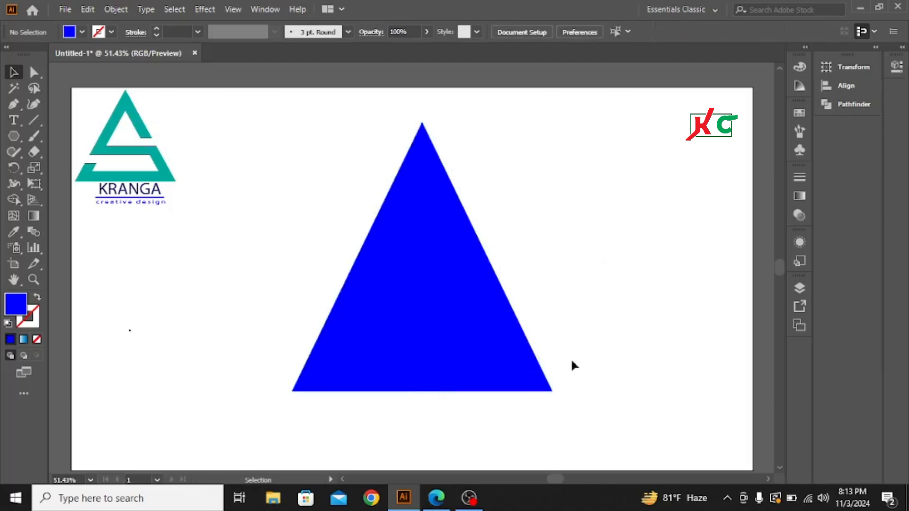
{"action": "left_click", "coordinate": [424, 334]}
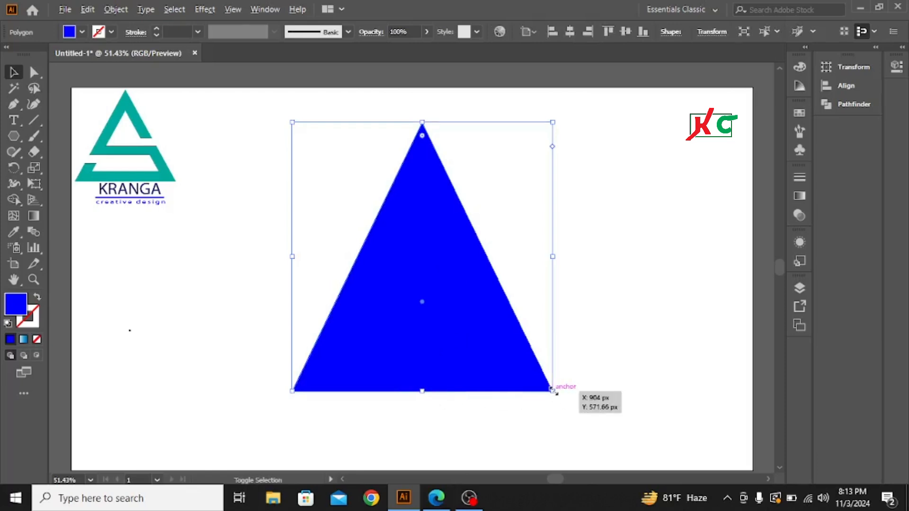
{"action": "left_click_drag", "start_coordinate": [553, 390], "coordinate": [587, 409]}
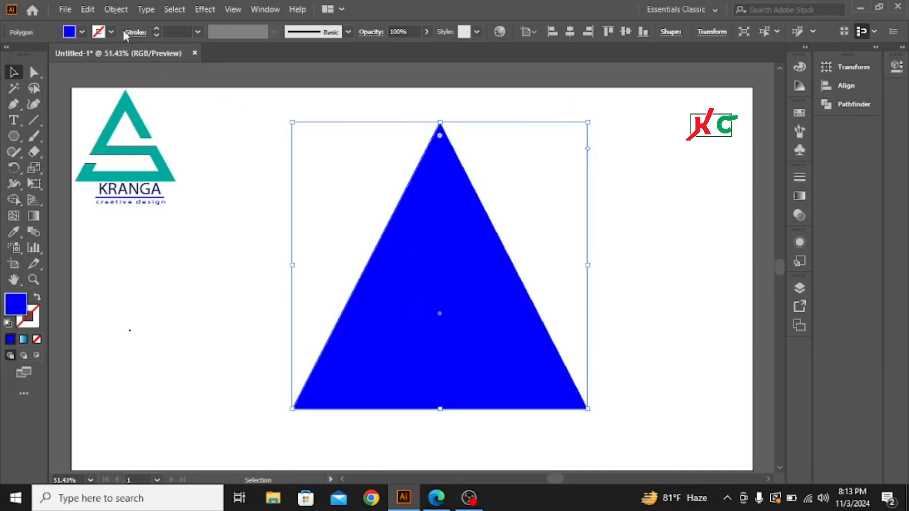
Step: Paste a copy of the triangle in front and scale it down about its centre to leave an even border
{"action": "left_click", "coordinate": [88, 9]}
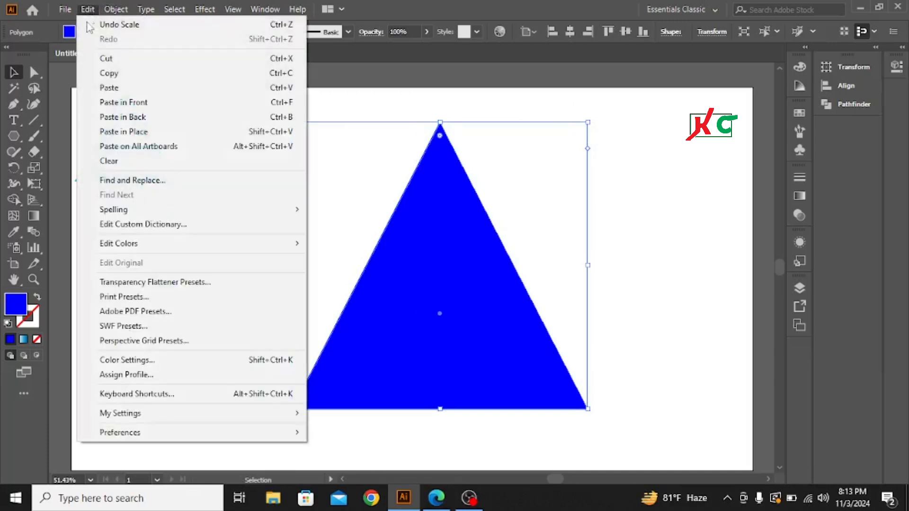
{"action": "left_click", "coordinate": [109, 74]}
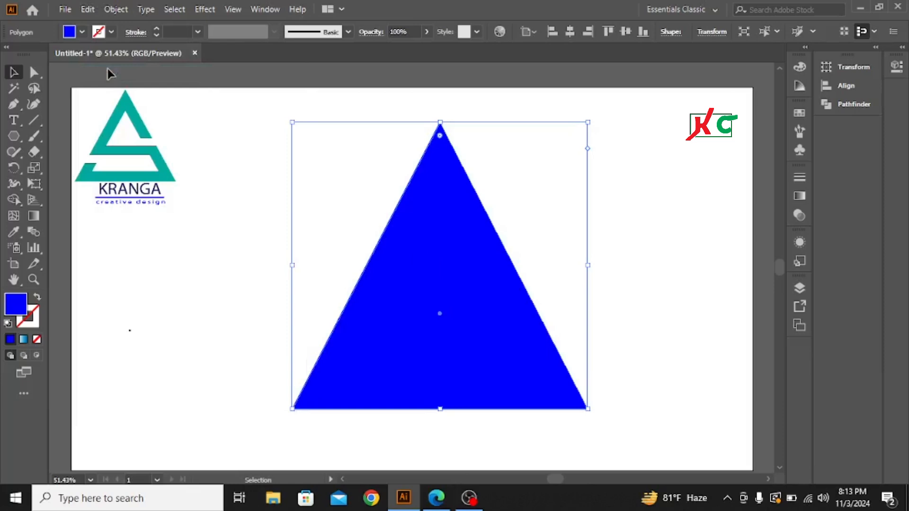
{"action": "left_click", "coordinate": [88, 9]}
{"action": "left_click", "coordinate": [131, 102]}
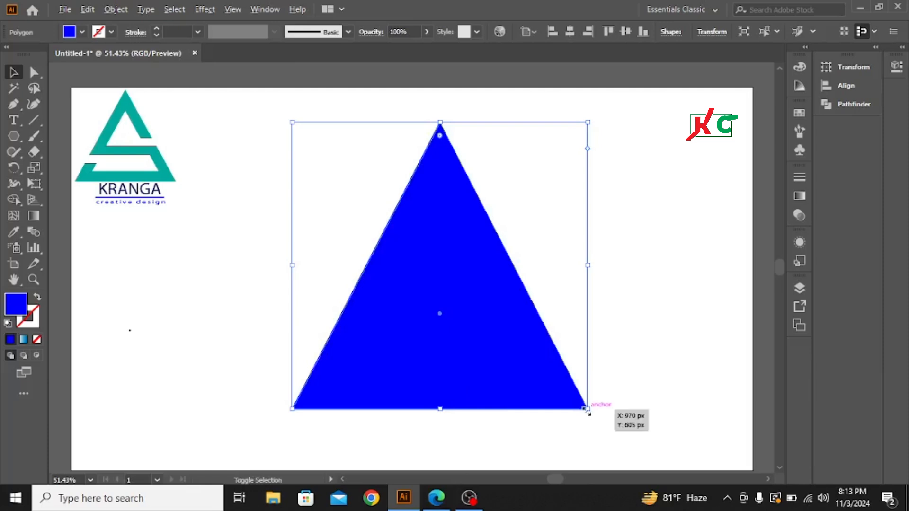
{"action": "left_click_drag", "start_coordinate": [587, 411], "coordinate": [538, 372]}
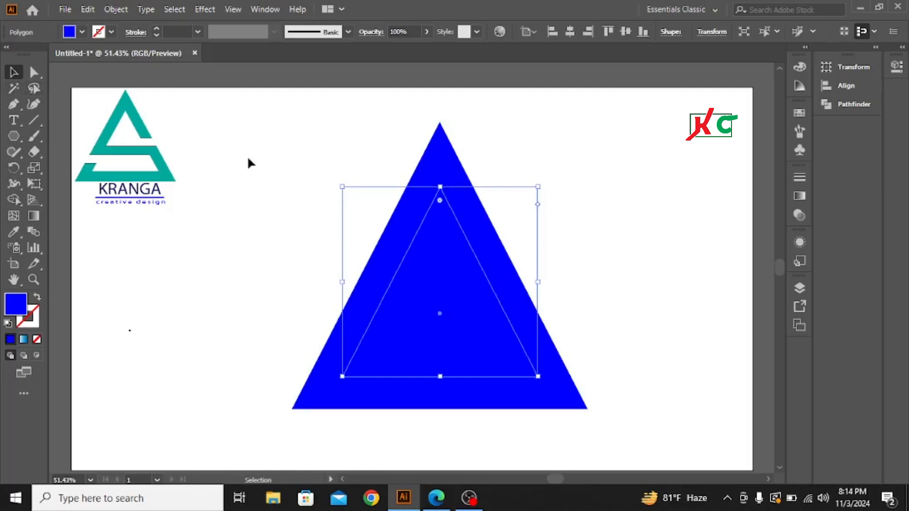
Step: Cut the inner triangle out of the outer one with the Shape Builder tool, leaving a hollow triangular frame
{"action": "left_click_drag", "start_coordinate": [243, 154], "coordinate": [638, 381]}
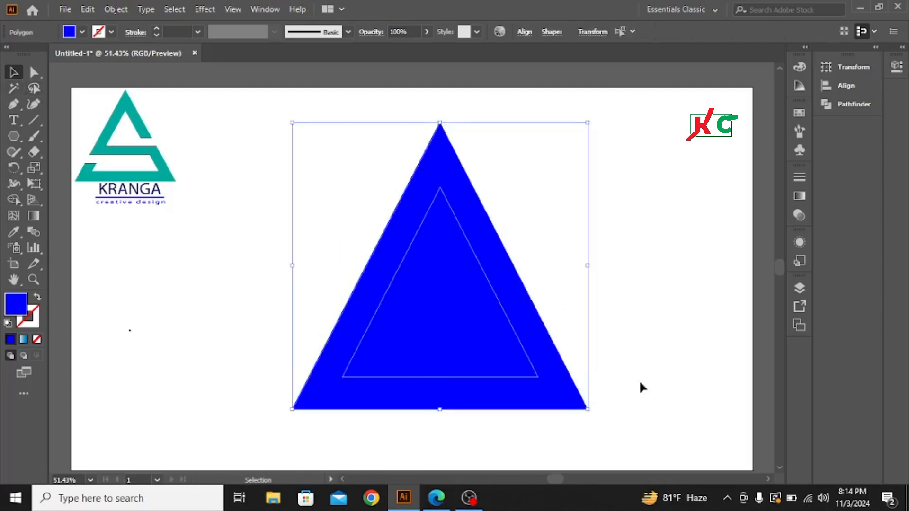
{"action": "left_click", "coordinate": [13, 200]}
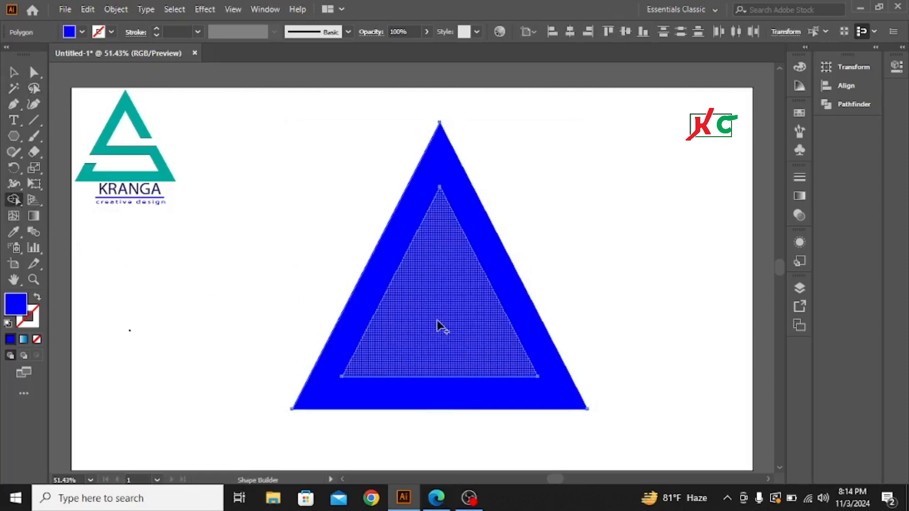
{"action": "key", "text": "alt"}
{"action": "left_click", "coordinate": [438, 325], "text": "alt"}
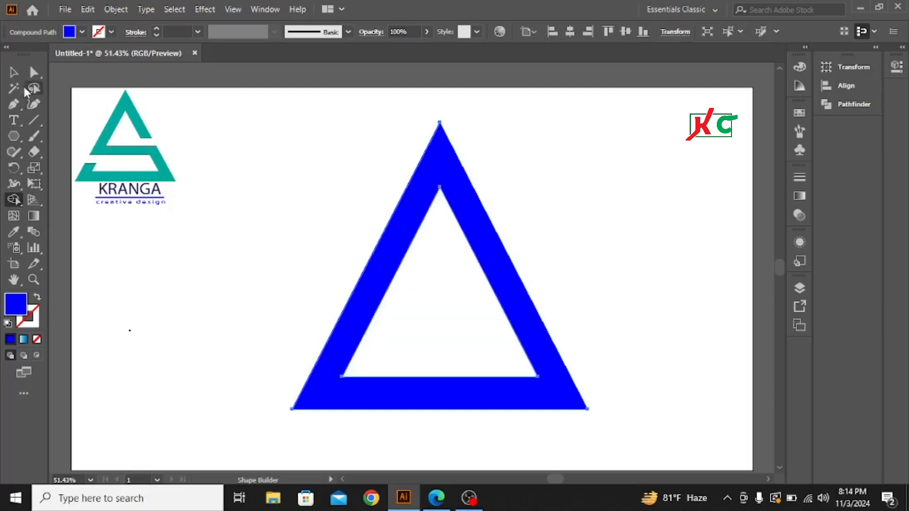
{"action": "left_click", "coordinate": [13, 72]}
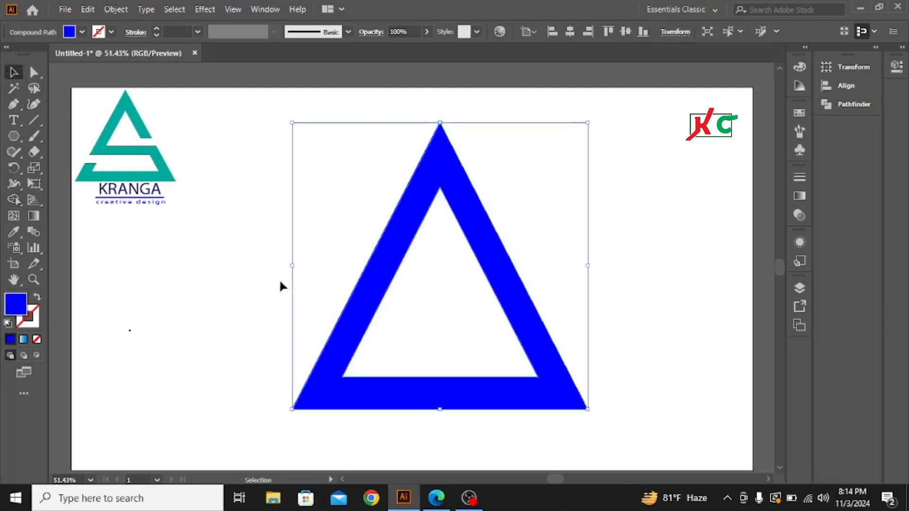
{"action": "left_click", "coordinate": [262, 275]}
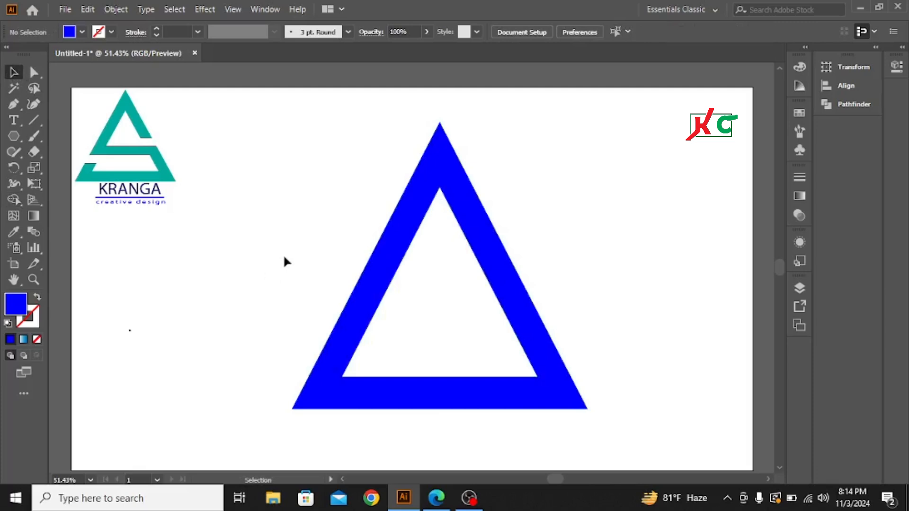
Step: Draw a horizontal line across the upper part of the triangle, extending past both sides, and give it a black stroke
{"action": "left_click", "coordinate": [33, 122]}
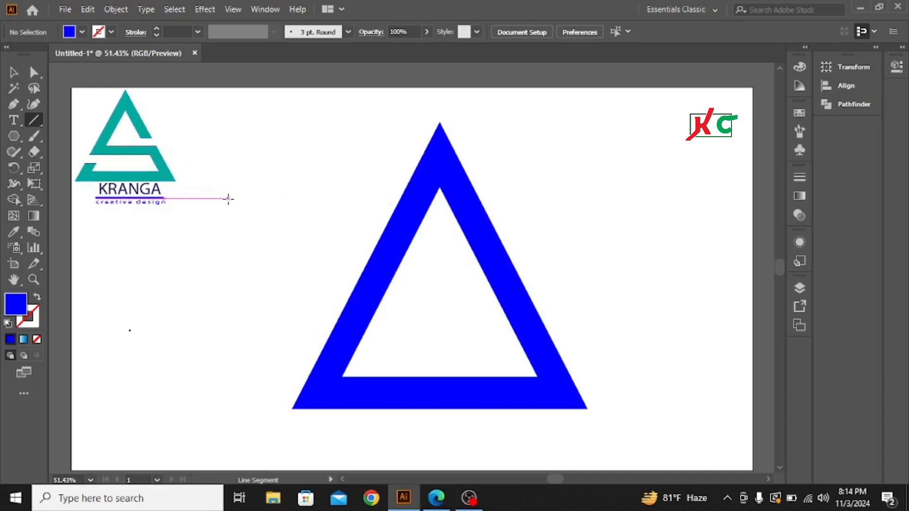
{"action": "left_click_drag", "start_coordinate": [228, 199], "coordinate": [697, 197]}
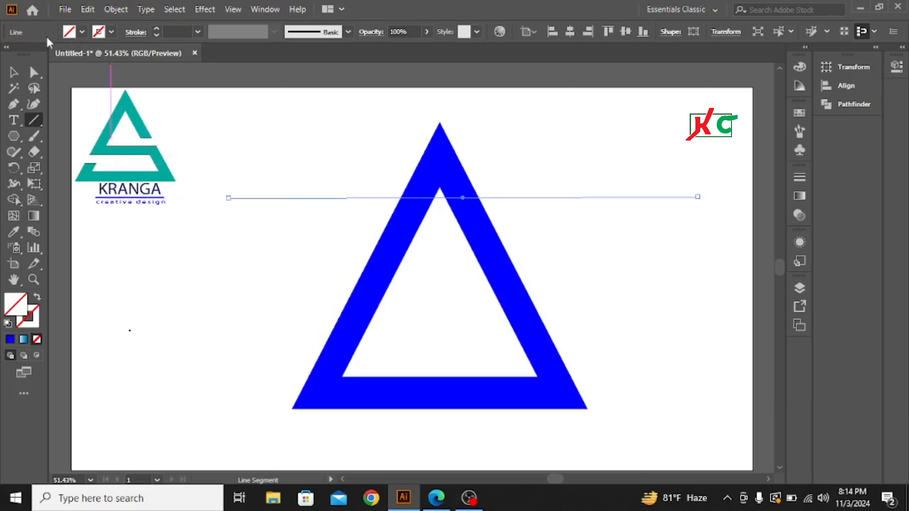
{"action": "left_click", "coordinate": [13, 73]}
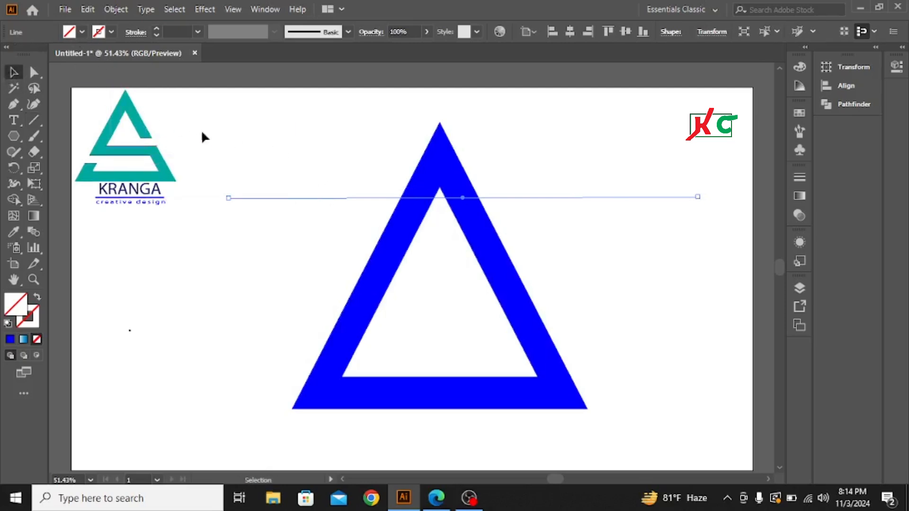
{"action": "left_click", "coordinate": [112, 32]}
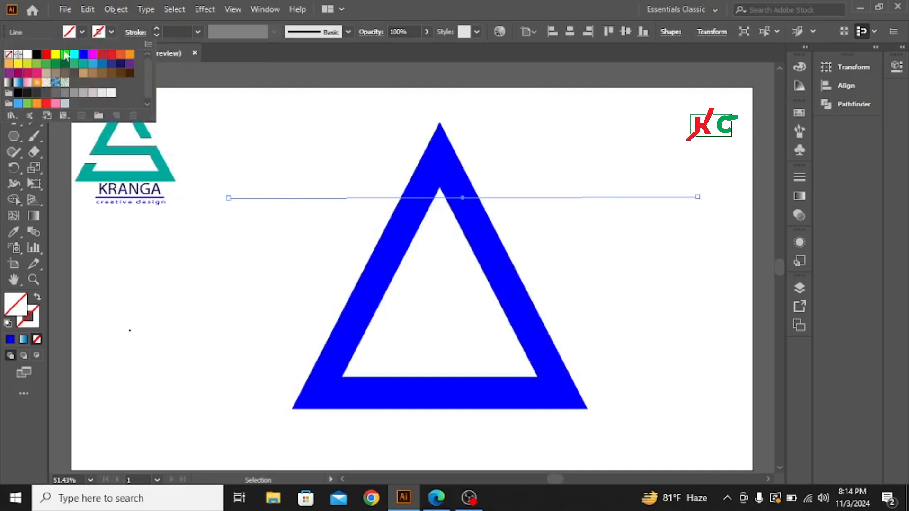
{"action": "left_click", "coordinate": [37, 54]}
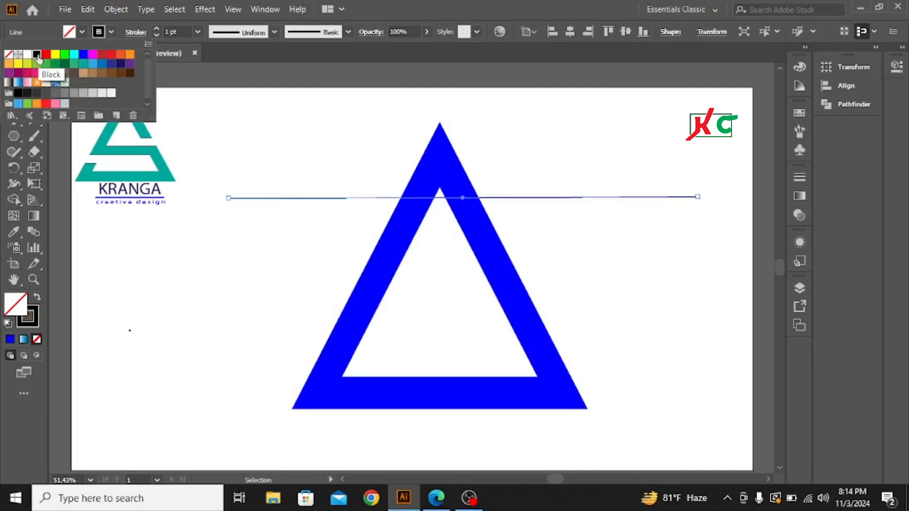
{"action": "left_click", "coordinate": [269, 247]}
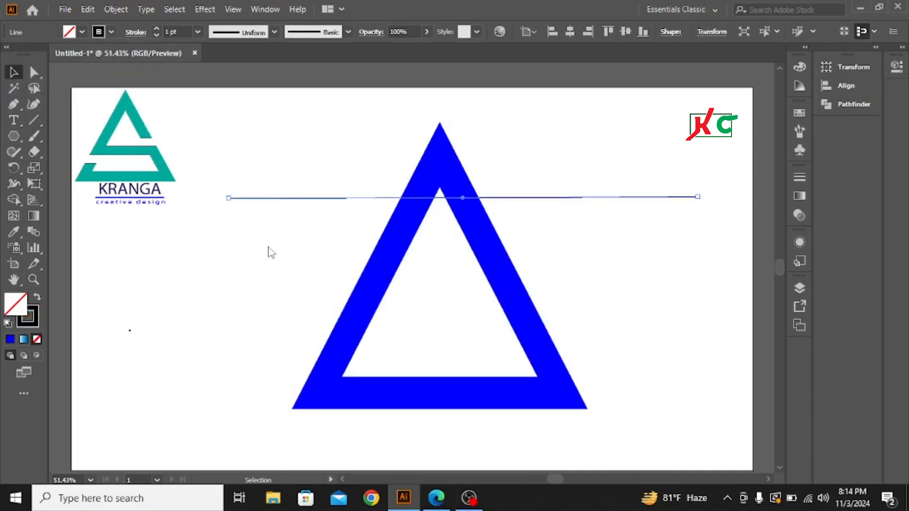
{"action": "left_click", "coordinate": [341, 152]}
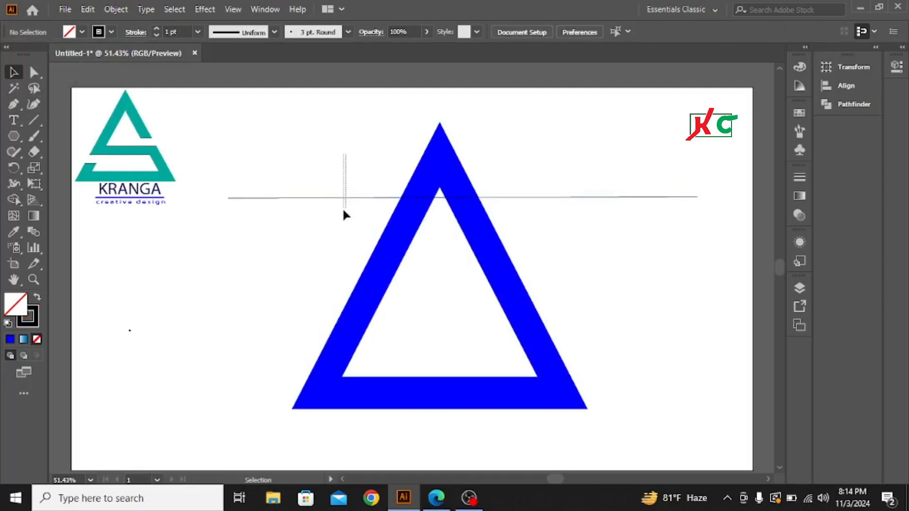
{"action": "left_click_drag", "start_coordinate": [343, 211], "coordinate": [344, 214]}
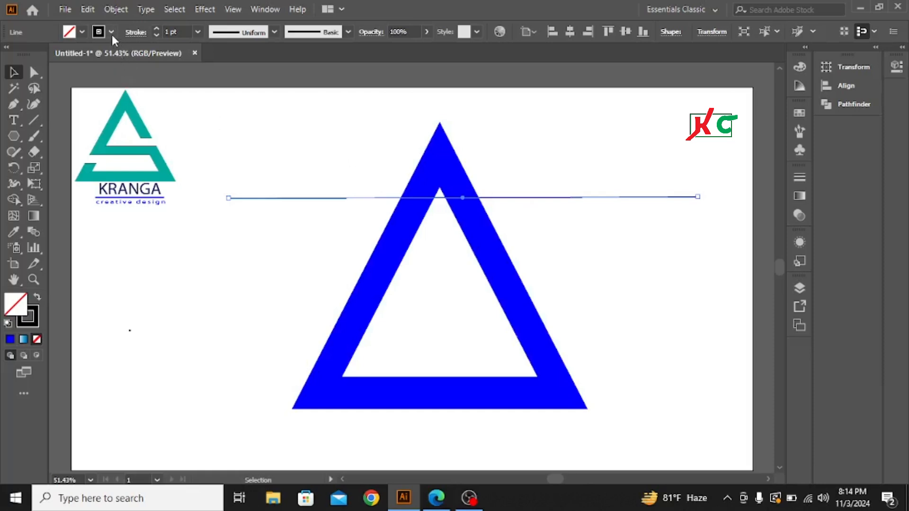
Step: Apply a black stroke to the hollow blue triangle
{"action": "left_click", "coordinate": [288, 295]}
{"action": "left_click_drag", "start_coordinate": [383, 156], "coordinate": [472, 158]}
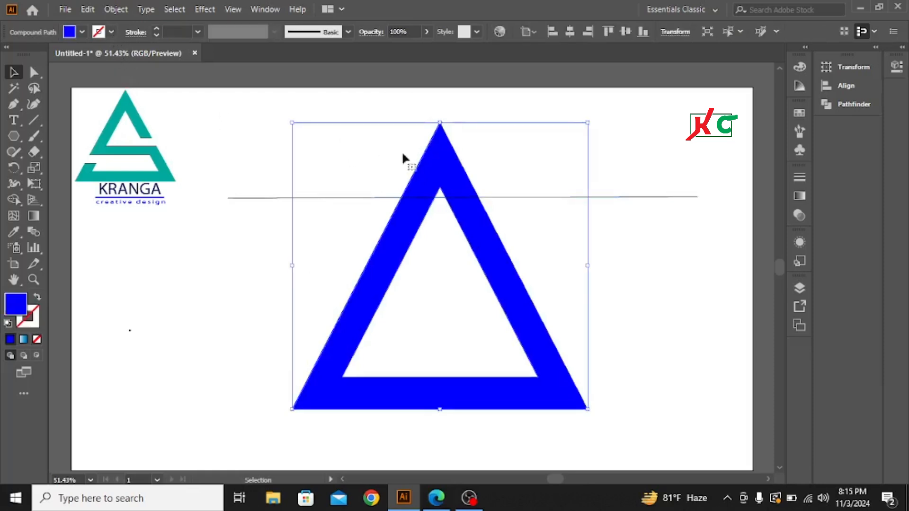
{"action": "left_click", "coordinate": [112, 32]}
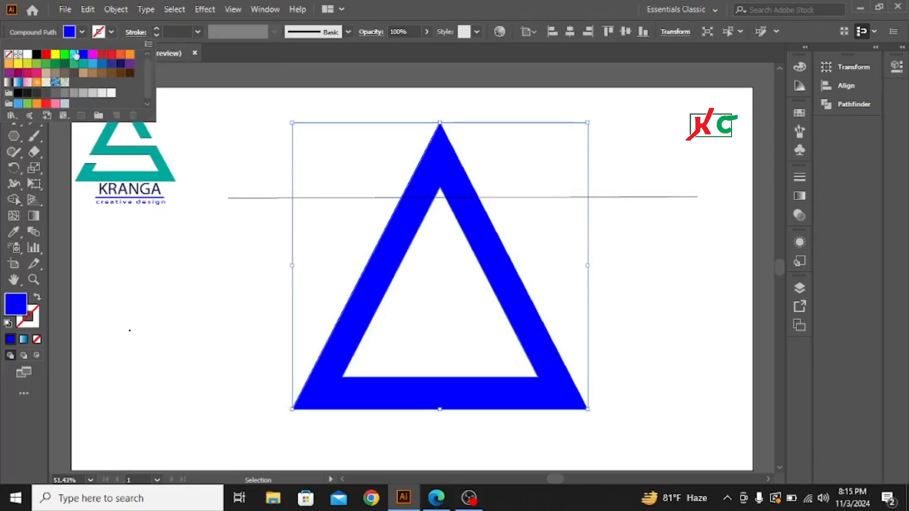
{"action": "left_click", "coordinate": [37, 55]}
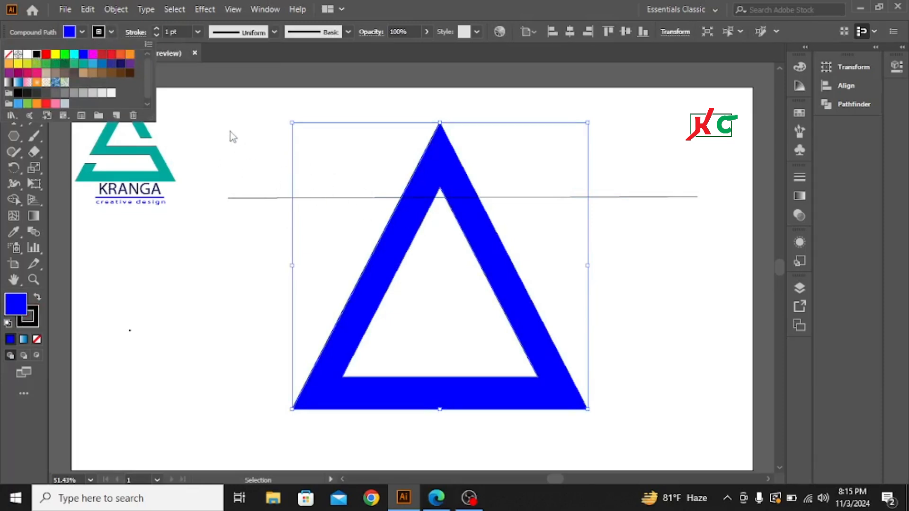
Step: Remove the blue fill from the hollow triangle, keeping only its black outline
{"action": "left_click", "coordinate": [227, 117]}
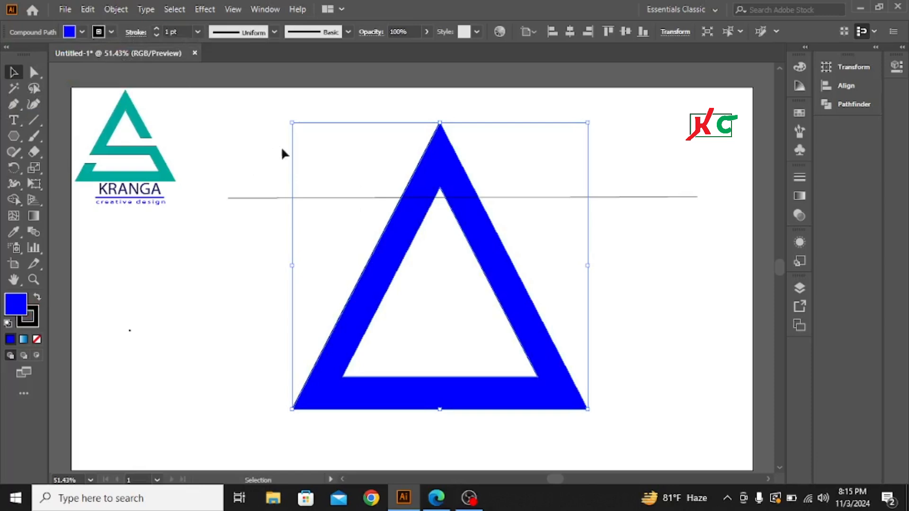
{"action": "left_click", "coordinate": [231, 156]}
{"action": "left_click_drag", "start_coordinate": [362, 143], "coordinate": [514, 156]}
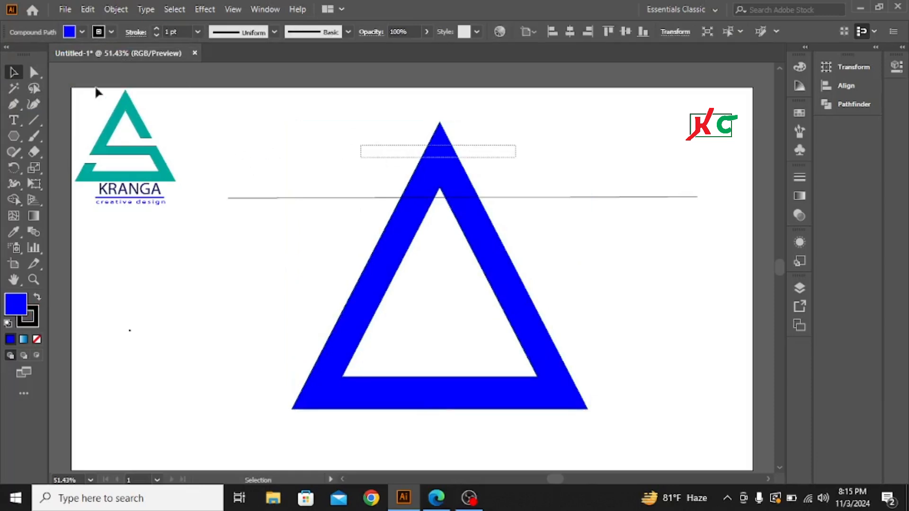
{"action": "left_click", "coordinate": [81, 31]}
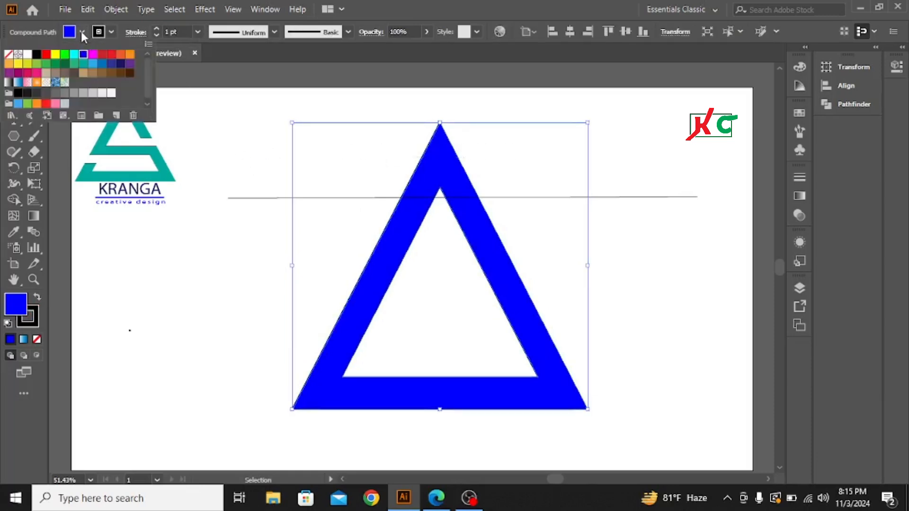
{"action": "left_click", "coordinate": [9, 54]}
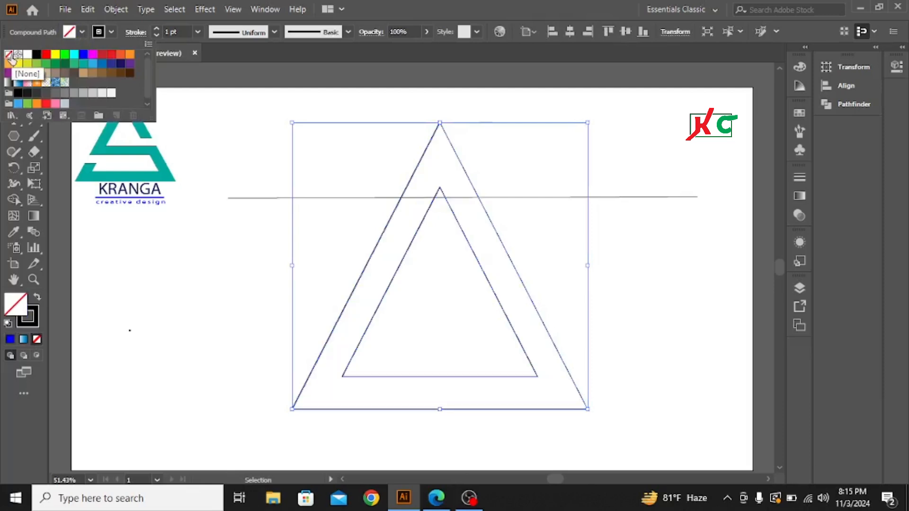
{"action": "left_click", "coordinate": [153, 310]}
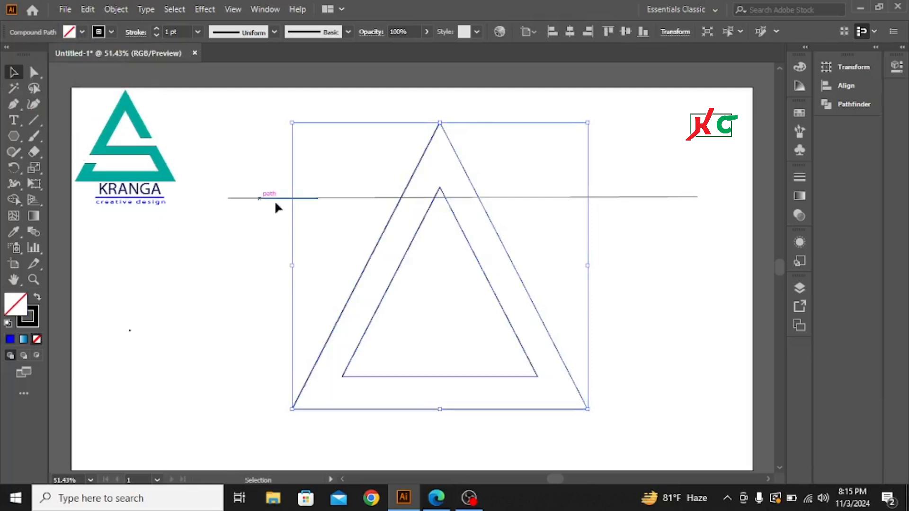
{"action": "left_click", "coordinate": [702, 263]}
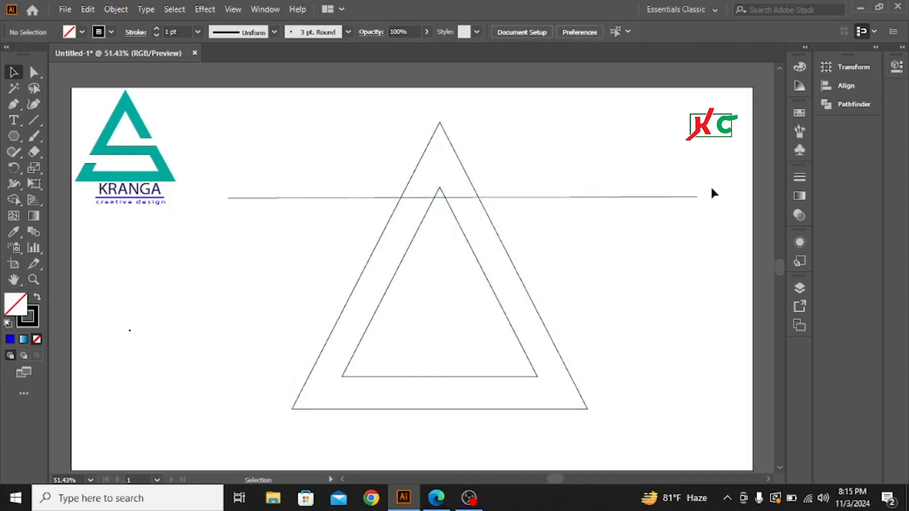
Step: Duplicate the horizontal line downward, and duplicate the pair below it to make four evenly spaced lines across the triangle
{"action": "left_click_drag", "start_coordinate": [295, 225], "coordinate": [295, 224]}
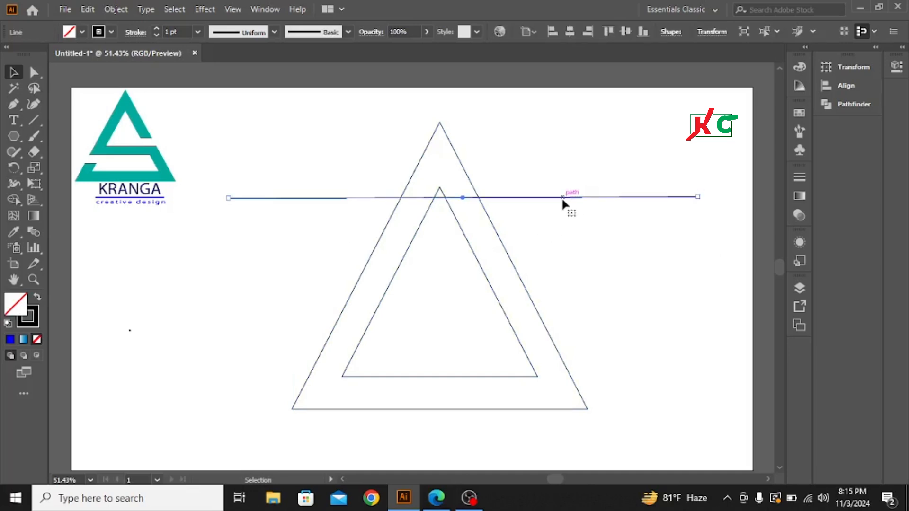
{"action": "left_click_drag", "start_coordinate": [563, 203], "coordinate": [564, 232]}
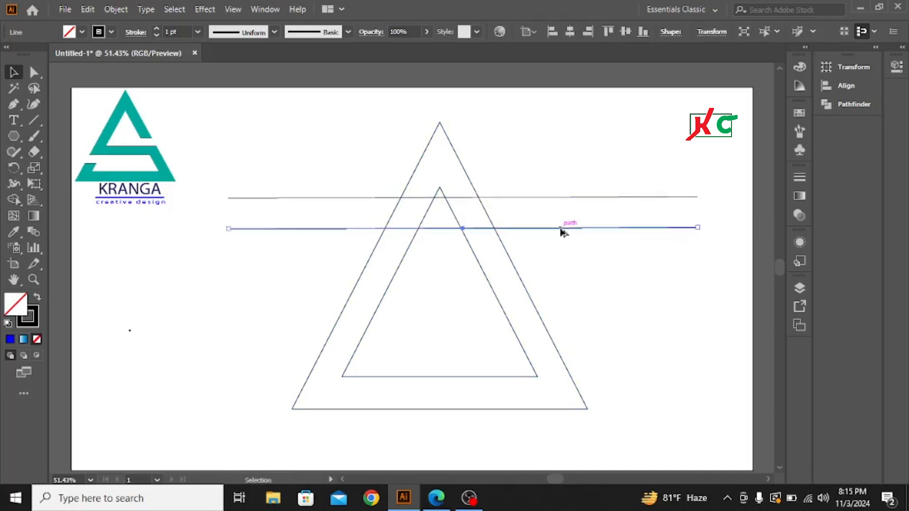
{"action": "left_click_drag", "start_coordinate": [565, 161], "coordinate": [589, 264]}
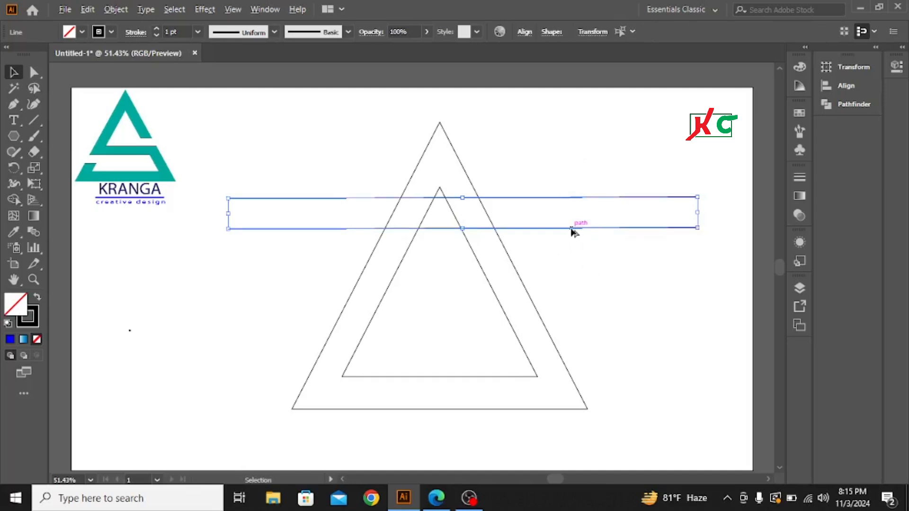
{"action": "left_click_drag", "start_coordinate": [571, 232], "coordinate": [567, 293]}
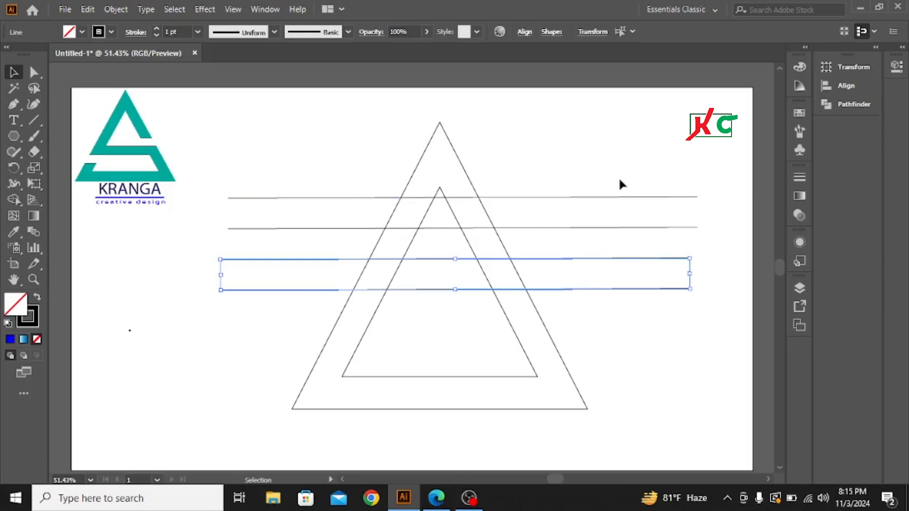
Step: Move the four horizontal lines down together so they cross the middle and lower part of the triangle
{"action": "left_click", "coordinate": [612, 160]}
{"action": "left_click_drag", "start_coordinate": [578, 153], "coordinate": [629, 347]}
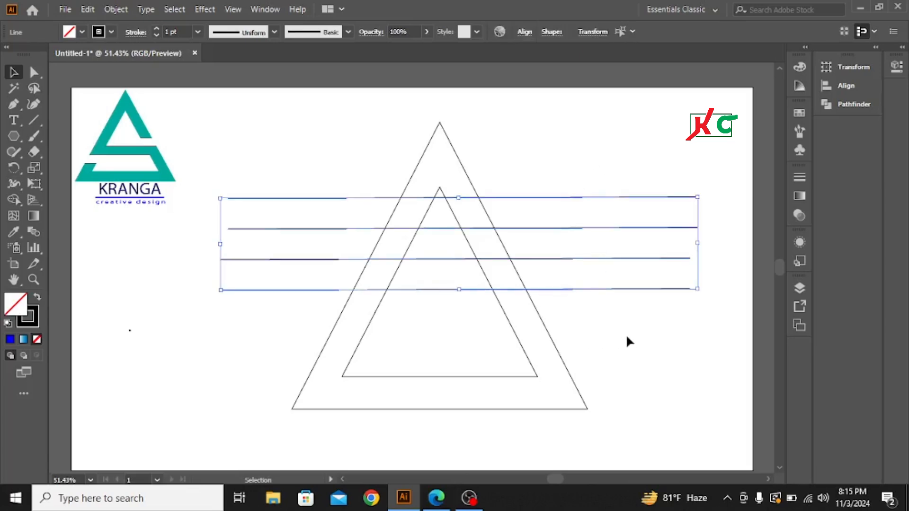
{"action": "key", "text": "shift+Down"}
{"action": "key", "text": "shift+Down"}
{"action": "key", "text": "shift+Down"}
{"action": "key", "text": "shift+Down"}
{"action": "key", "text": "shift+Down"}
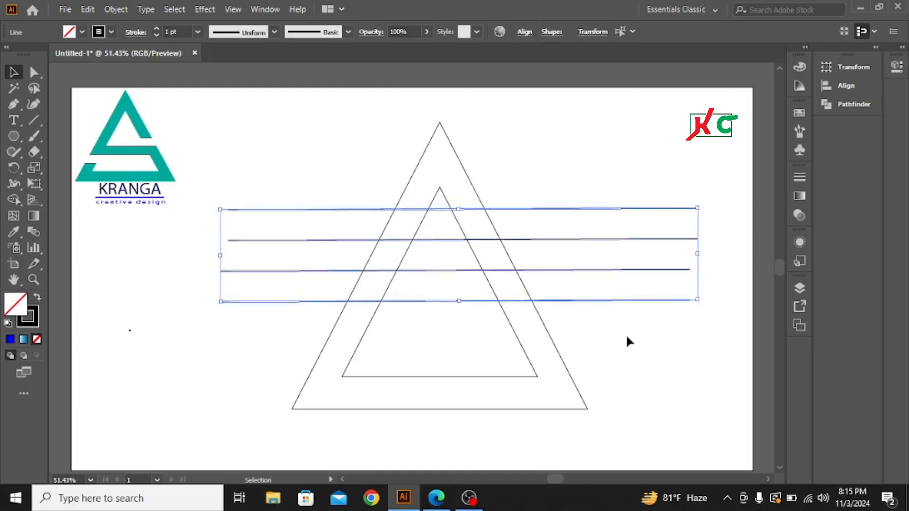
{"action": "key", "text": "shift+Down"}
{"action": "key", "text": "shift+Down"}
{"action": "key", "text": "shift+Down"}
{"action": "key", "text": "shift+Down"}
{"action": "key", "text": "shift+Down"}
{"action": "key", "text": "shift+Down"}
{"action": "key", "text": "shift+Down"}
{"action": "key", "text": "shift+Down"}
{"action": "key", "text": "shift+Down"}
{"action": "key", "text": "shift+Down"}
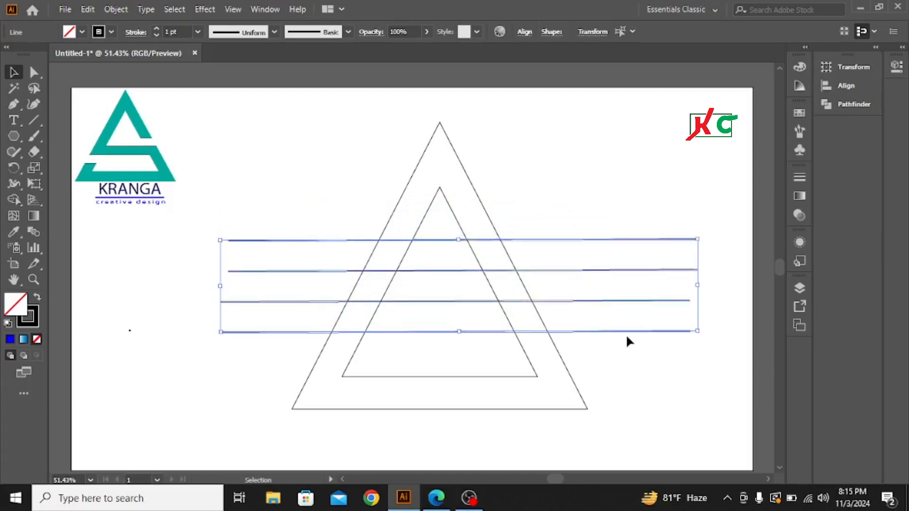
{"action": "key", "text": "shift+Down"}
{"action": "key", "text": "shift+Down"}
{"action": "key", "text": "shift+Down"}
{"action": "key", "text": "shift+Down"}
{"action": "key", "text": "shift+Down"}
{"action": "key", "text": "shift+Down"}
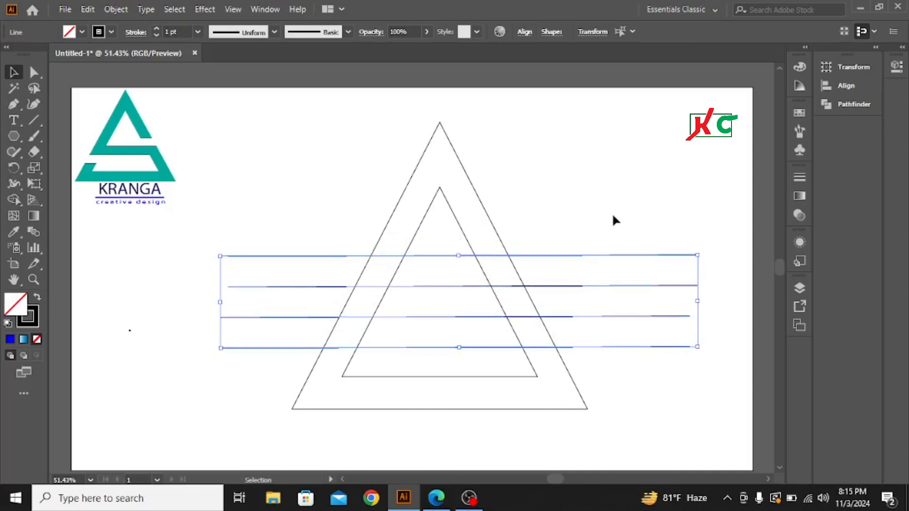
Step: Expand the fill and stroke of the triangle outline and all four lines
{"action": "left_click", "coordinate": [614, 161]}
{"action": "left_click_drag", "start_coordinate": [308, 151], "coordinate": [622, 423]}
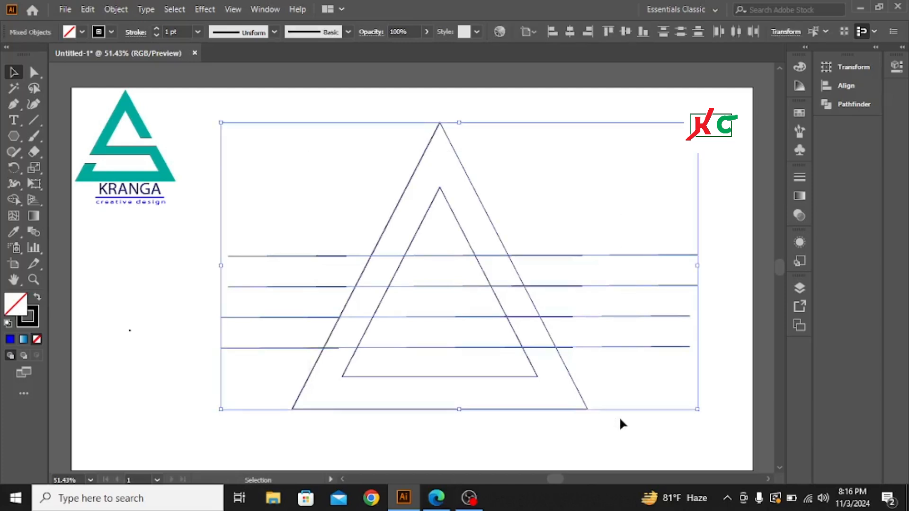
{"action": "left_click", "coordinate": [114, 9]}
{"action": "left_click", "coordinate": [172, 161]}
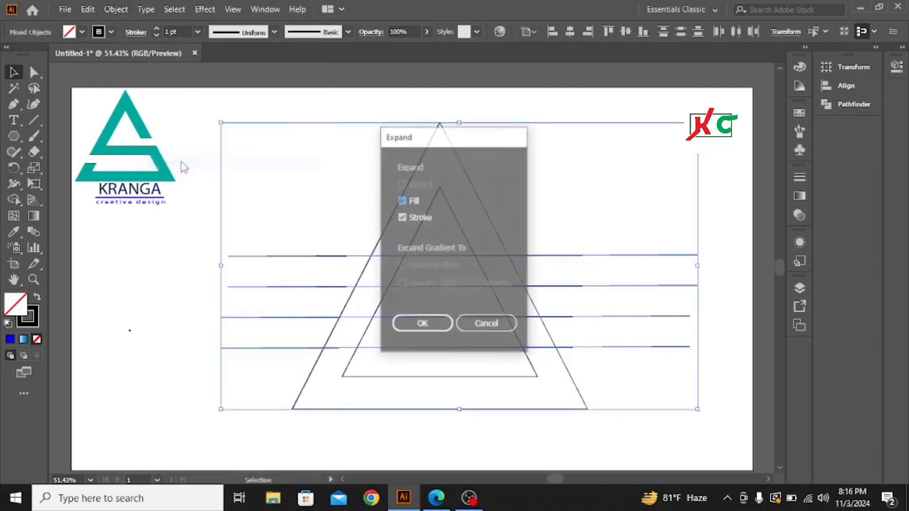
{"action": "left_click", "coordinate": [416, 325]}
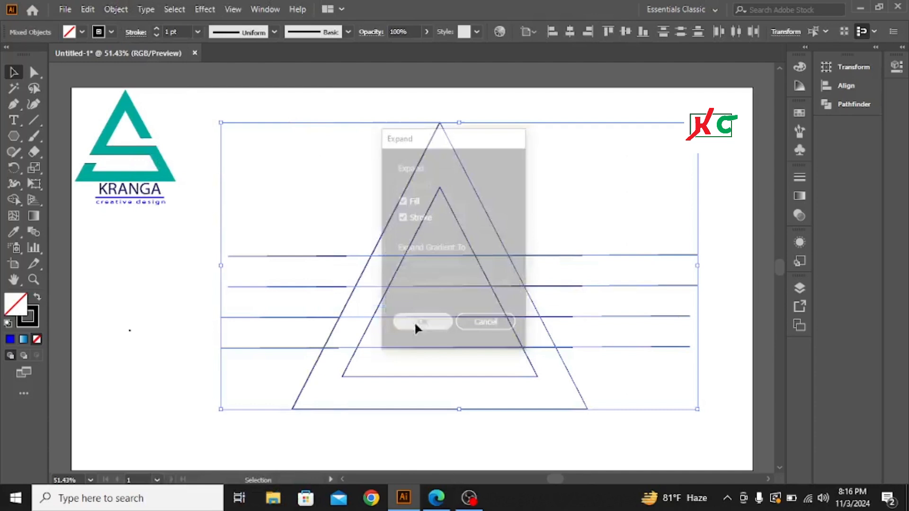
Step: Merge the frame and middle band with Shape Builder into one S-like shape, leaving gaps at the upper right and lower left
{"action": "left_click", "coordinate": [160, 328]}
{"action": "left_click_drag", "start_coordinate": [272, 154], "coordinate": [608, 381]}
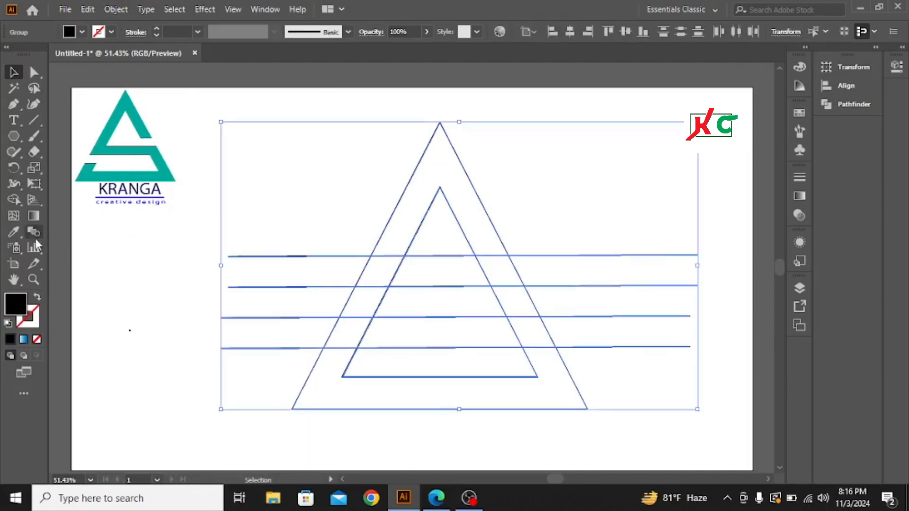
{"action": "left_click", "coordinate": [15, 199]}
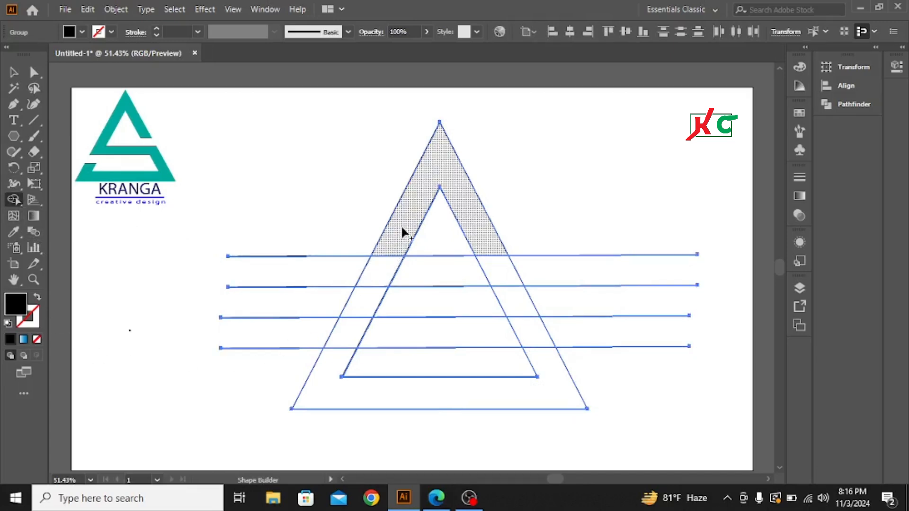
{"action": "left_click_drag", "start_coordinate": [402, 224], "coordinate": [385, 266]}
{"action": "mouse_move", "coordinate": [367, 295]}
{"action": "left_mouse_down"}
{"action": "mouse_move", "coordinate": [511, 304]}
{"action": "mouse_move", "coordinate": [542, 365]}
{"action": "left_mouse_up"}
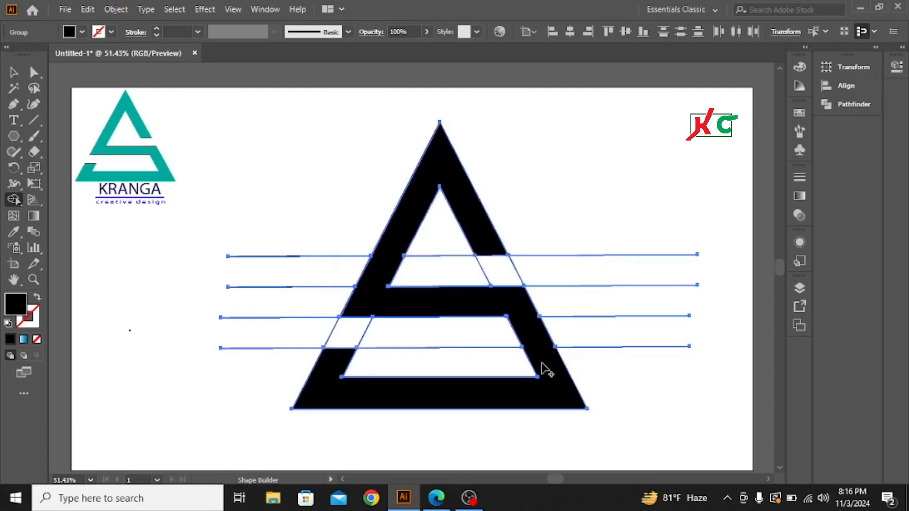
{"action": "left_click", "coordinate": [13, 72]}
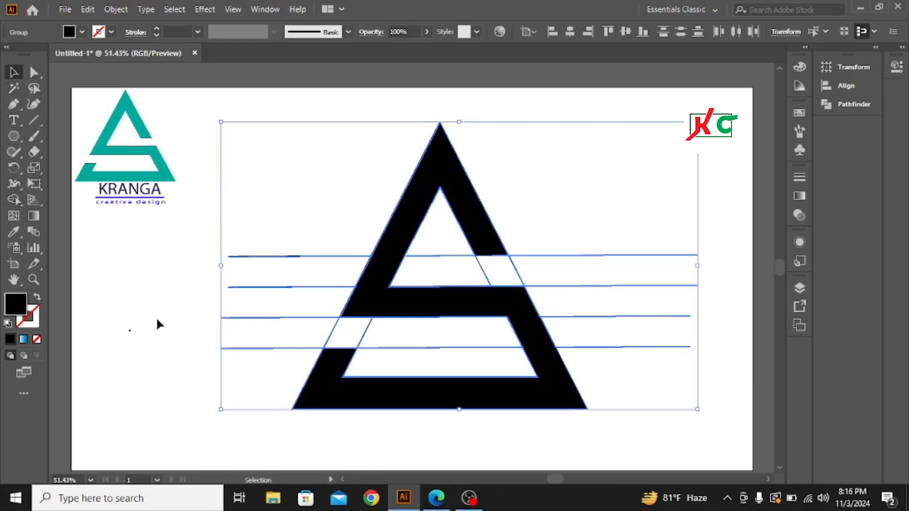
Step: Delete the line ends outside the triangle and the leftover lines and pieces in both gaps with the Shape Builder tool
{"action": "left_click", "coordinate": [178, 283]}
{"action": "left_click_drag", "start_coordinate": [243, 198], "coordinate": [607, 447]}
{"action": "left_click", "coordinate": [11, 199]}
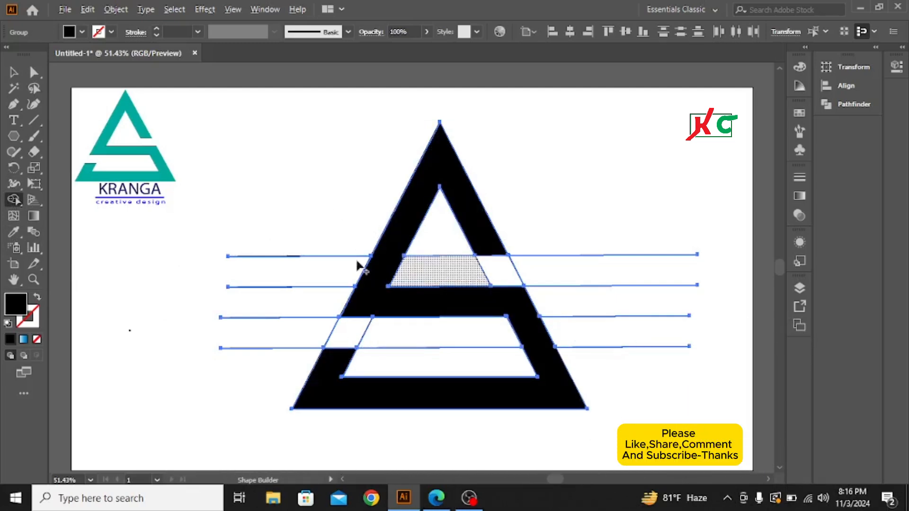
{"action": "left_click_drag", "start_coordinate": [281, 232], "coordinate": [262, 362]}
{"action": "left_click_drag", "start_coordinate": [593, 209], "coordinate": [676, 381]}
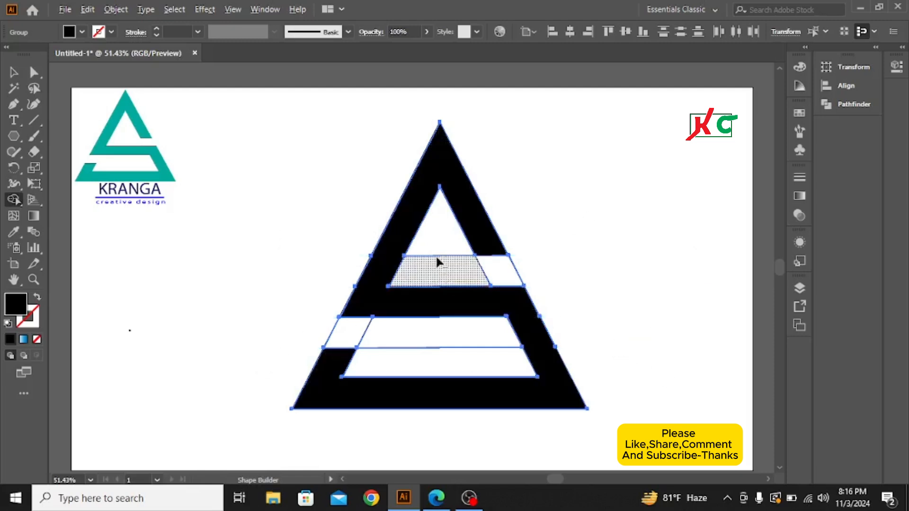
{"action": "mouse_move", "coordinate": [437, 235]}
{"action": "left_mouse_down"}
{"action": "mouse_move", "coordinate": [442, 263]}
{"action": "mouse_move", "coordinate": [599, 273]}
{"action": "left_mouse_up"}
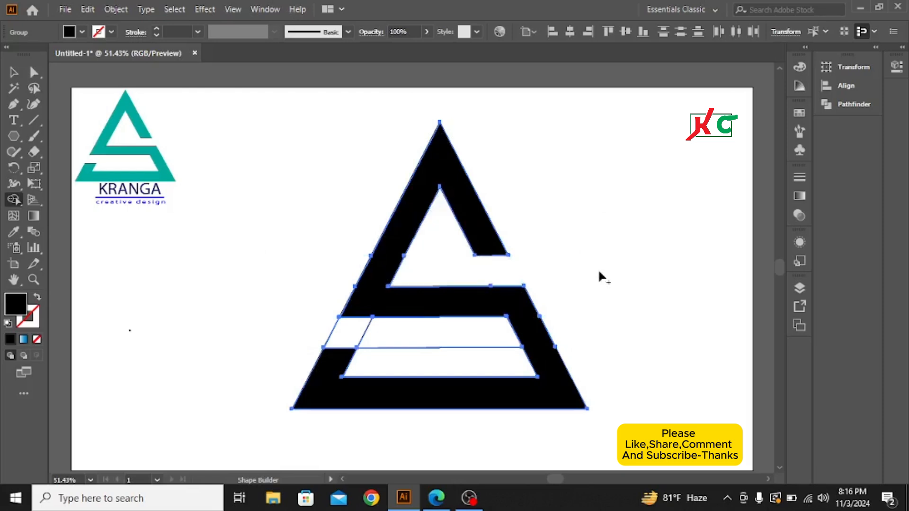
{"action": "mouse_move", "coordinate": [436, 336]}
{"action": "left_mouse_down"}
{"action": "mouse_move", "coordinate": [435, 366]}
{"action": "mouse_move", "coordinate": [394, 320]}
{"action": "mouse_move", "coordinate": [384, 333]}
{"action": "mouse_move", "coordinate": [290, 334]}
{"action": "left_mouse_up"}
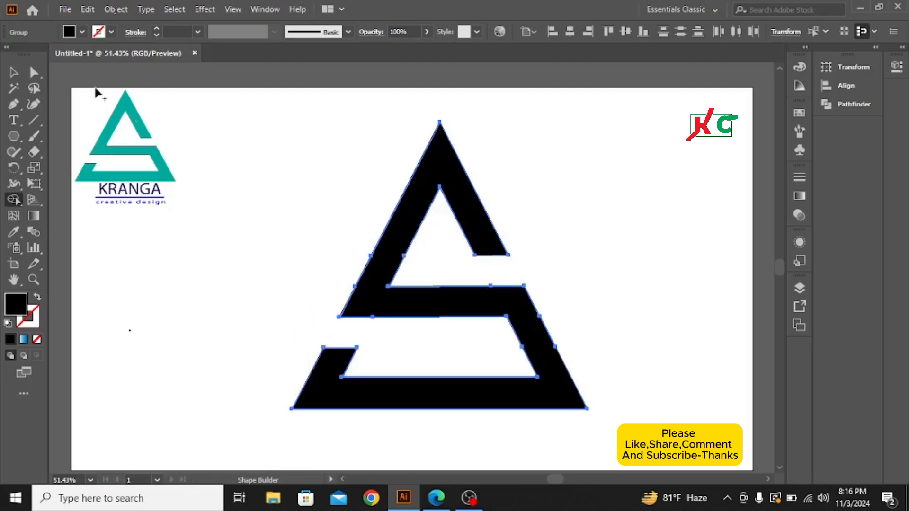
{"action": "left_click", "coordinate": [14, 73]}
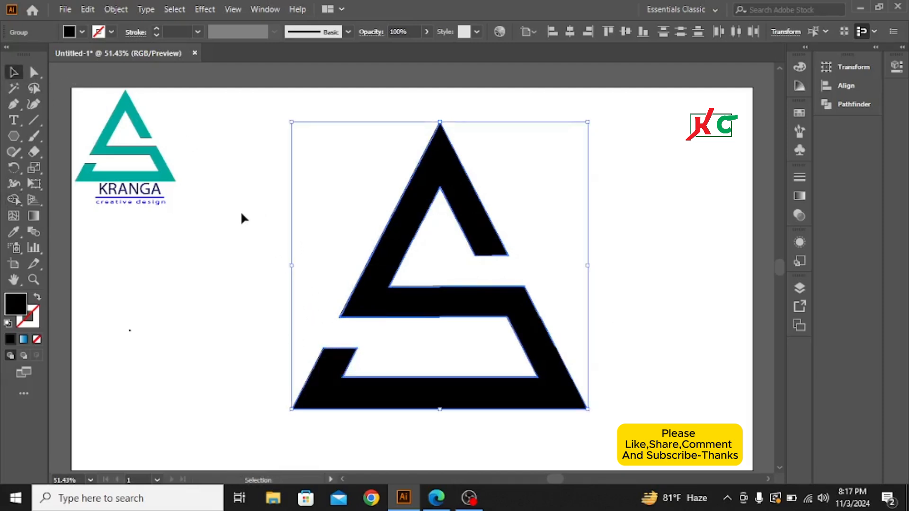
{"action": "left_click", "coordinate": [241, 211]}
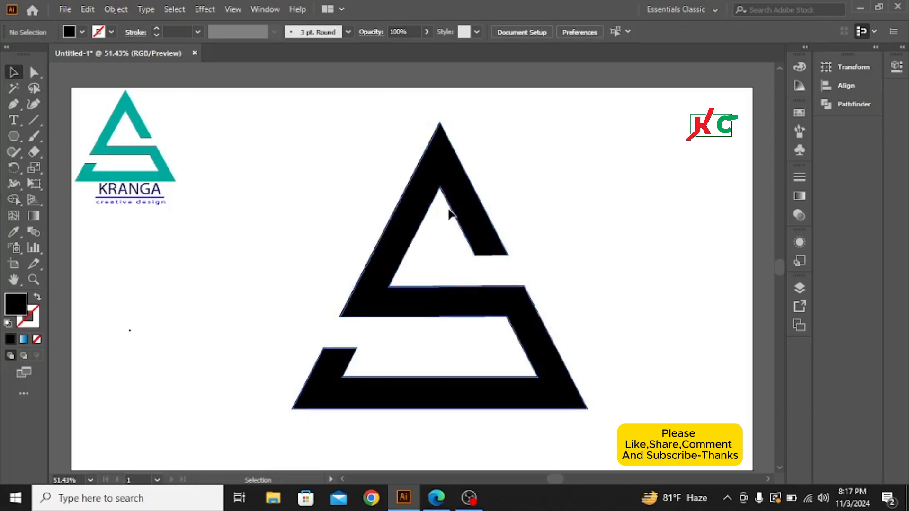
Step: Colour the black logo shape teal by sampling the reference logo with the Eyedropper tool
{"action": "left_click_drag", "start_coordinate": [385, 165], "coordinate": [569, 314]}
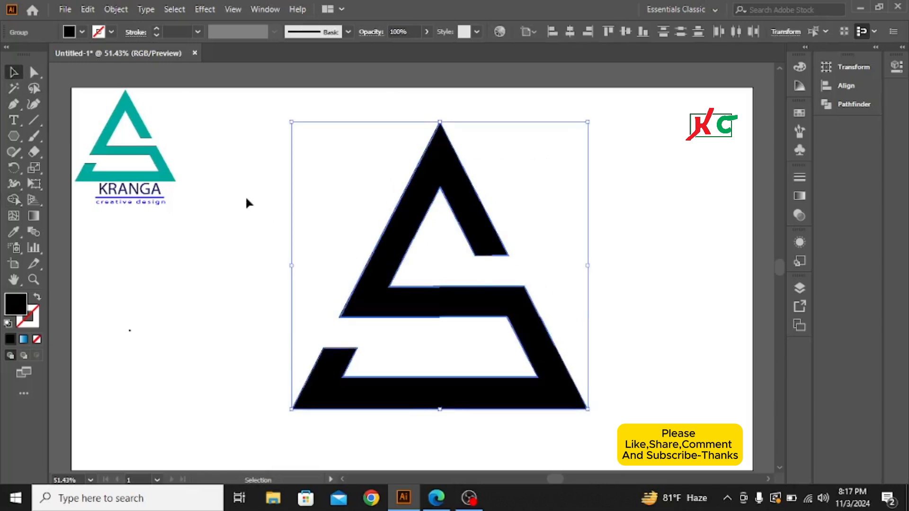
{"action": "left_click", "coordinate": [13, 233]}
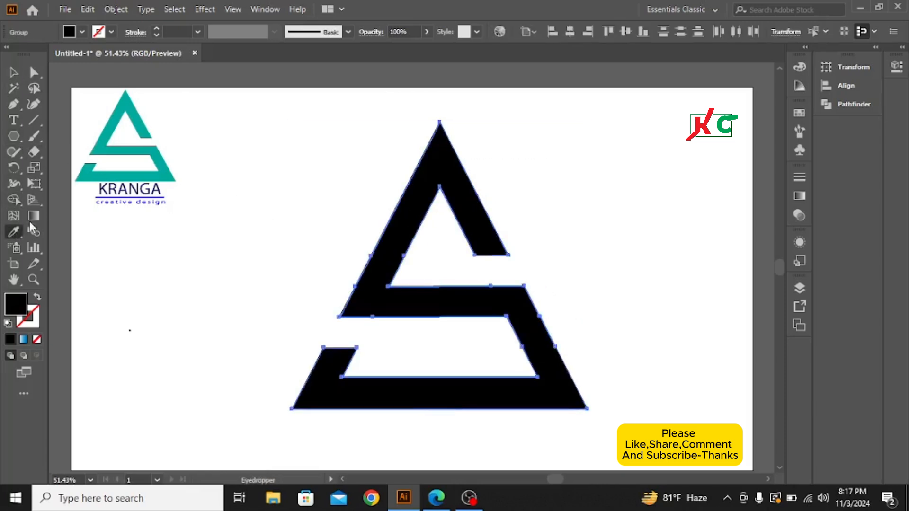
{"action": "left_click", "coordinate": [111, 127]}
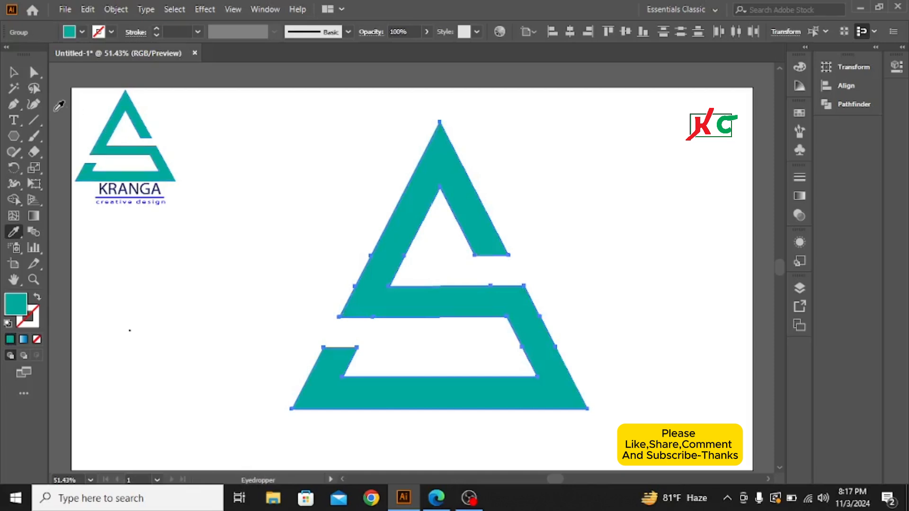
{"action": "left_click", "coordinate": [13, 72]}
{"action": "left_click", "coordinate": [246, 257]}
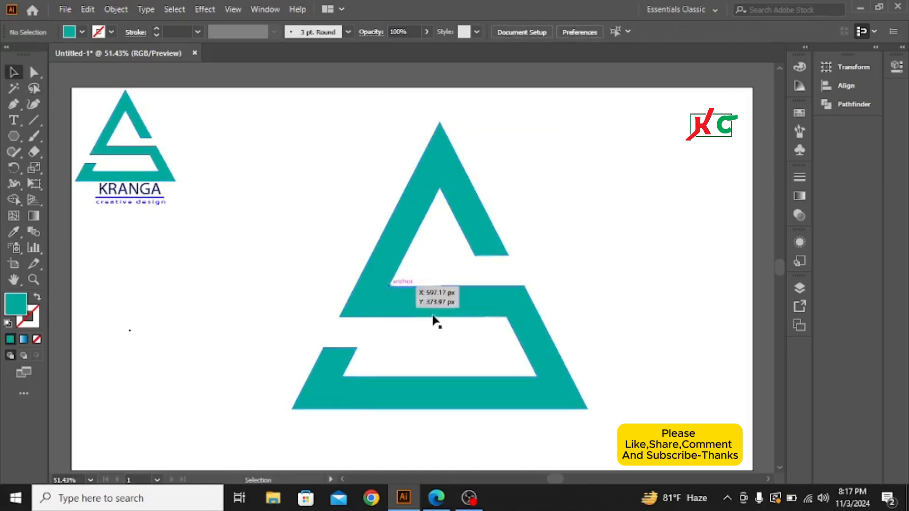
Step: Place a new point text object in the blank area between the reference logo and the large teal shape
{"action": "scroll", "coordinate": [446, 354], "scroll_direction": "down", "scroll_amount": 1}
{"action": "scroll", "coordinate": [448, 357], "scroll_direction": "up", "scroll_amount": 1}
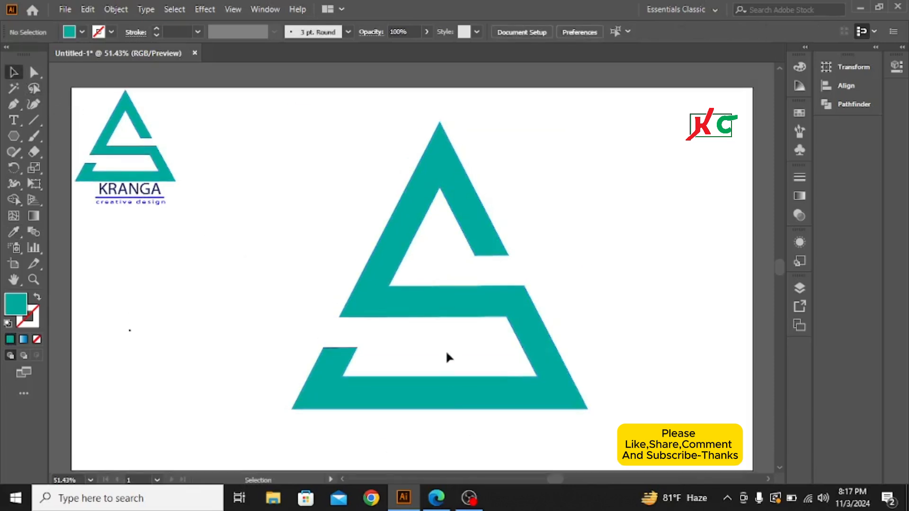
{"action": "scroll", "coordinate": [447, 356], "scroll_direction": "down", "scroll_amount": 1}
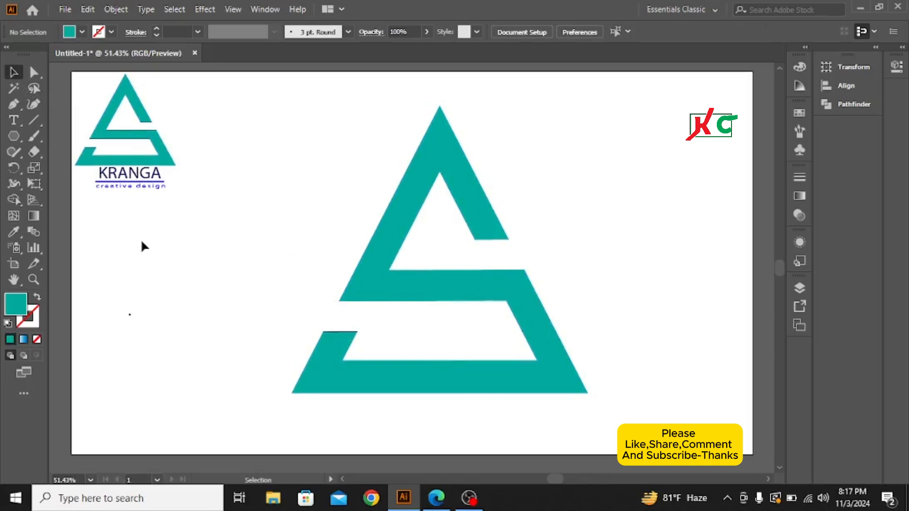
{"action": "left_click", "coordinate": [14, 121]}
{"action": "left_click", "coordinate": [164, 279]}
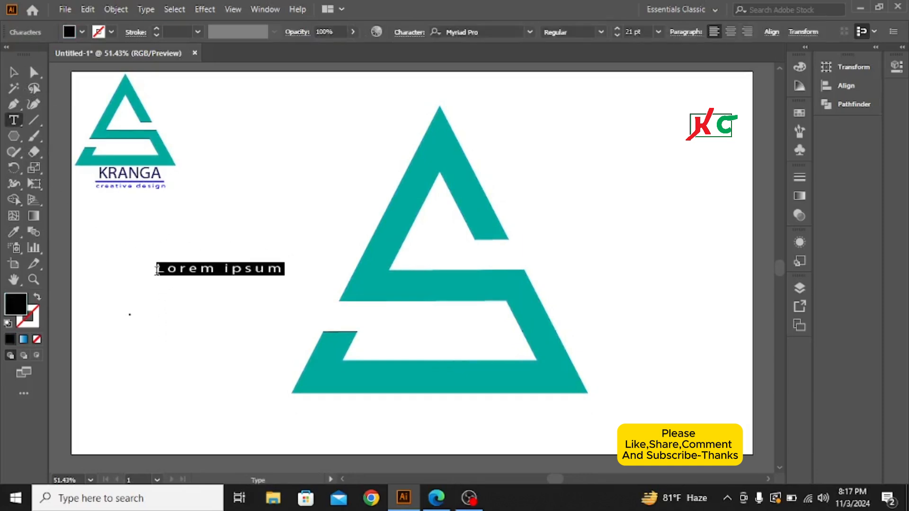
{"action": "left_click", "coordinate": [13, 73]}
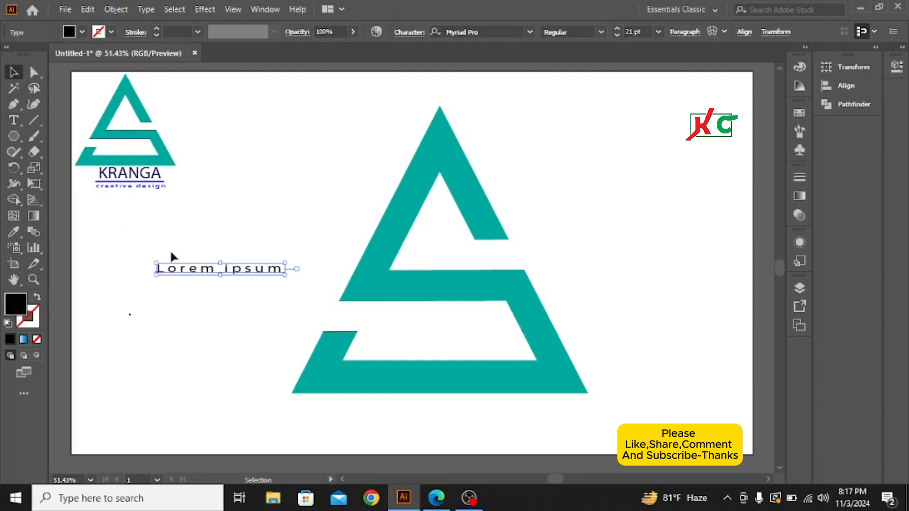
Step: Replace the placeholder text with KRANGA
{"action": "double_click", "coordinate": [256, 274]}
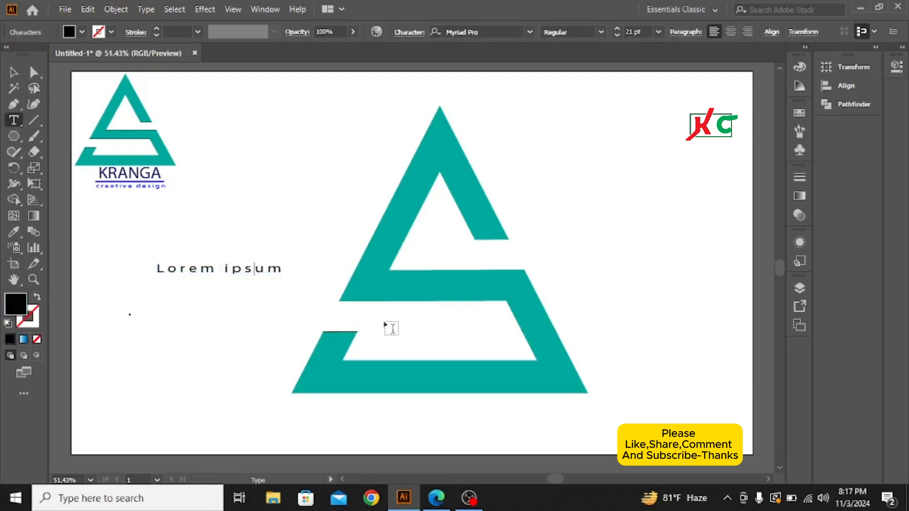
{"action": "key", "text": "Right"}
{"action": "key", "text": "Right"}
{"action": "key", "text": "BackSpace"}
{"action": "key", "text": "BackSpace"}
{"action": "key", "text": "BackSpace"}
{"action": "key", "text": "BackSpace"}
{"action": "key", "text": "BackSpace"}
{"action": "key", "text": "BackSpace"}
{"action": "key", "text": "BackSpace"}
{"action": "key", "text": "BackSpace"}
{"action": "key", "text": "BackSpace"}
{"action": "key", "text": "BackSpace"}
{"action": "key", "text": "BackSpace"}
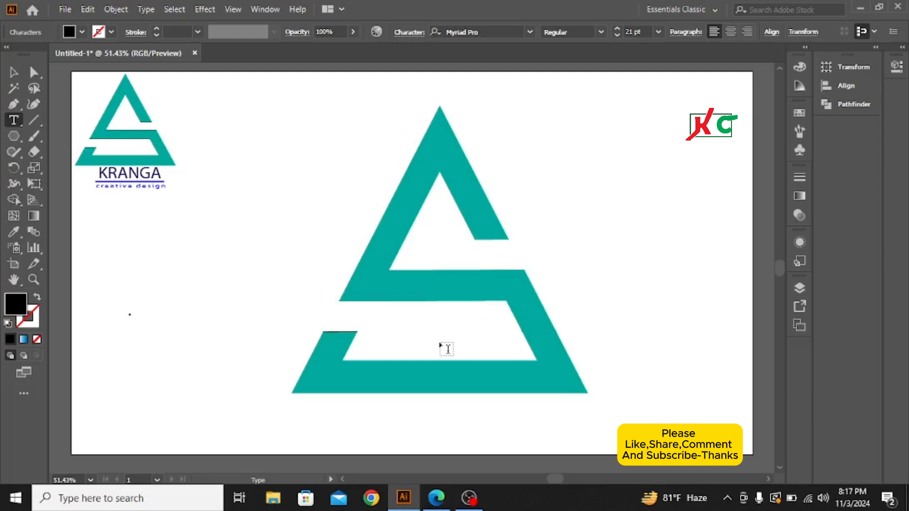
{"action": "type", "text": "KRANGAS"}
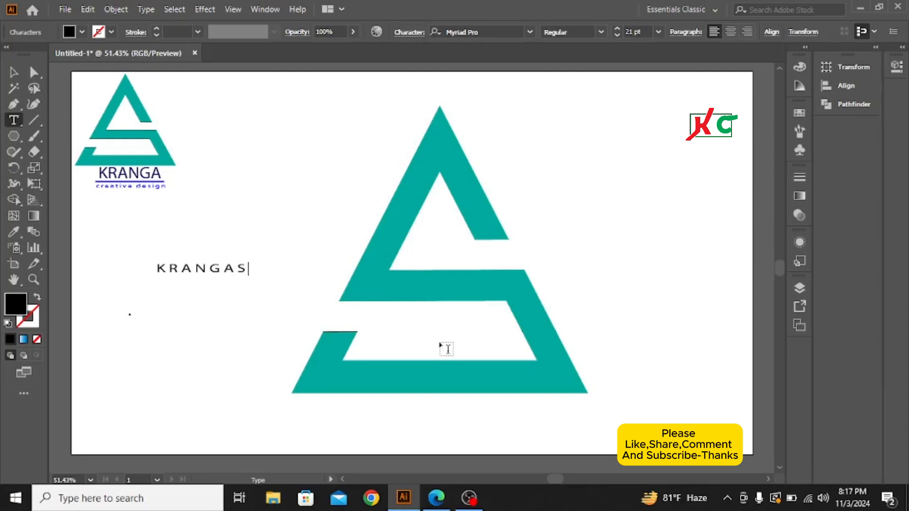
{"action": "key", "text": "BackSpace"}
{"action": "left_click", "coordinate": [16, 75]}
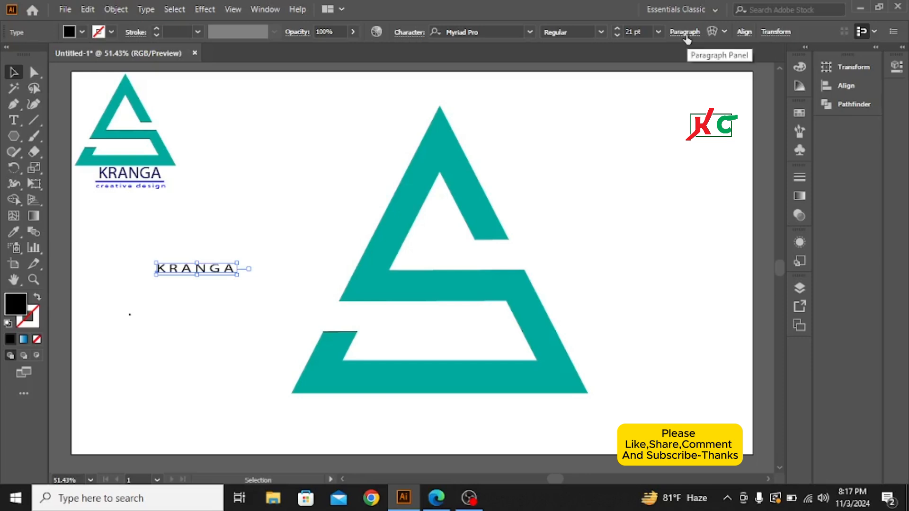
Step: Duplicate the KRANGA text directly below the original
{"action": "left_click", "coordinate": [405, 31]}
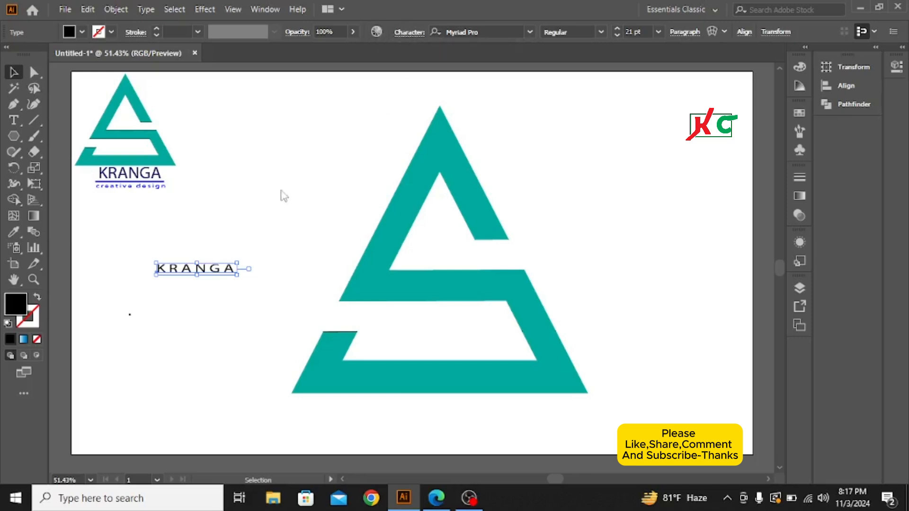
{"action": "left_click", "coordinate": [241, 193]}
{"action": "left_click_drag", "start_coordinate": [219, 272], "coordinate": [215, 330]}
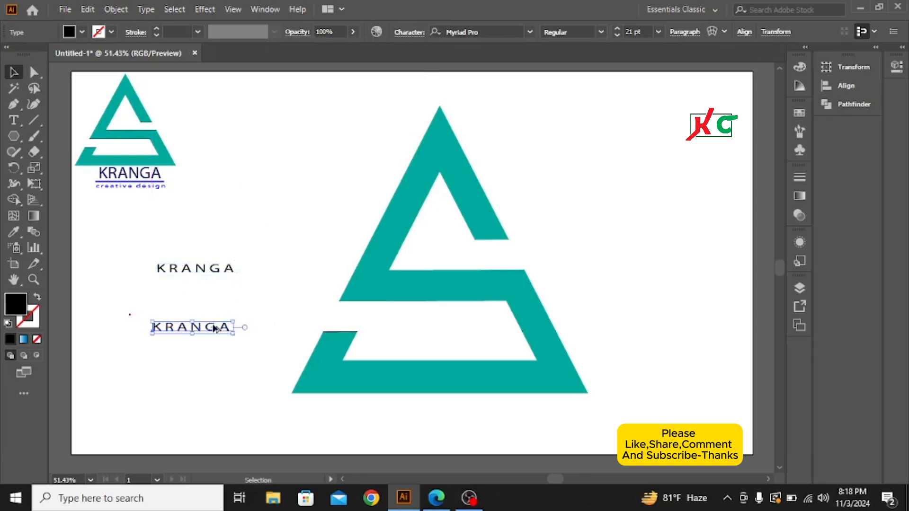
Step: Set the tracking of the upper KRANGA text to 0
{"action": "left_click", "coordinate": [214, 274]}
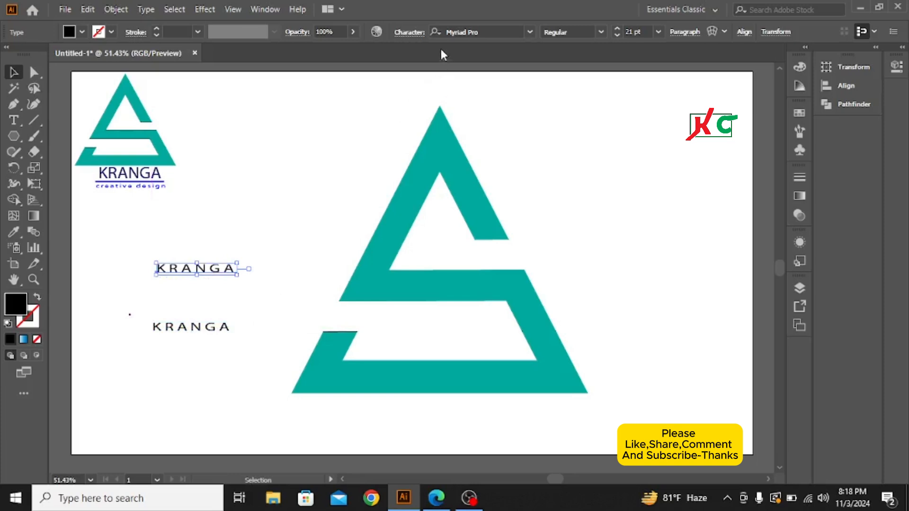
{"action": "left_click", "coordinate": [404, 31]}
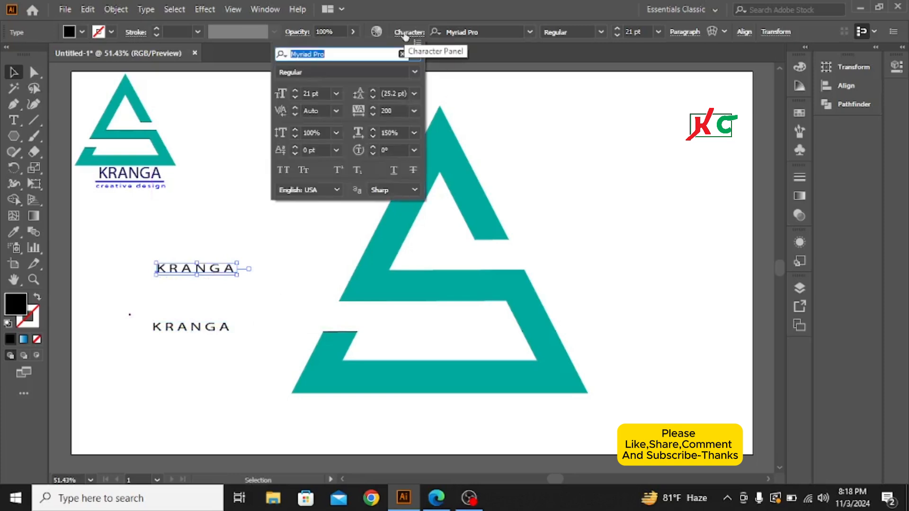
{"action": "left_click", "coordinate": [415, 112]}
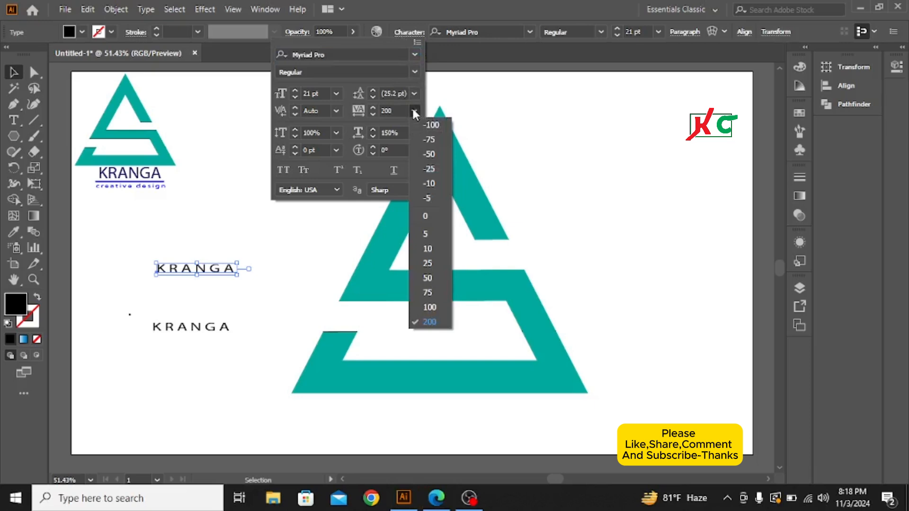
{"action": "left_click", "coordinate": [425, 216]}
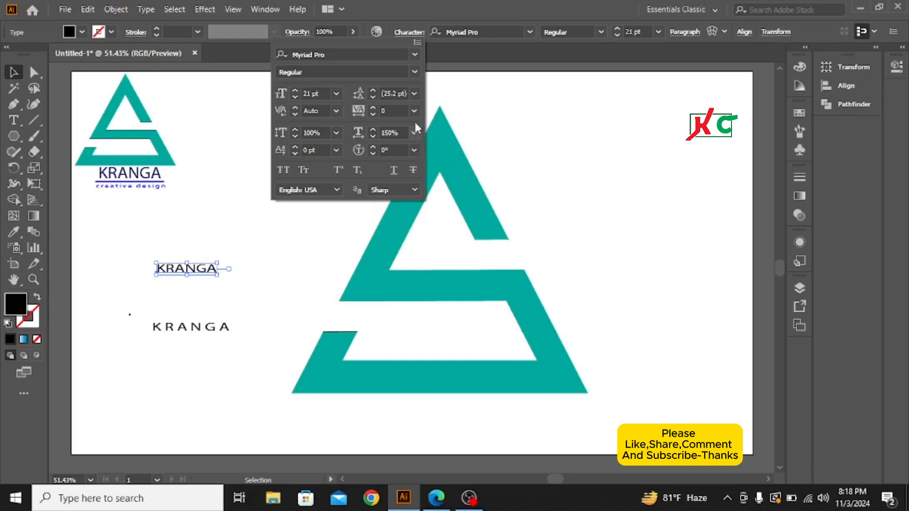
{"action": "left_click", "coordinate": [410, 33]}
{"action": "left_click", "coordinate": [341, 251]}
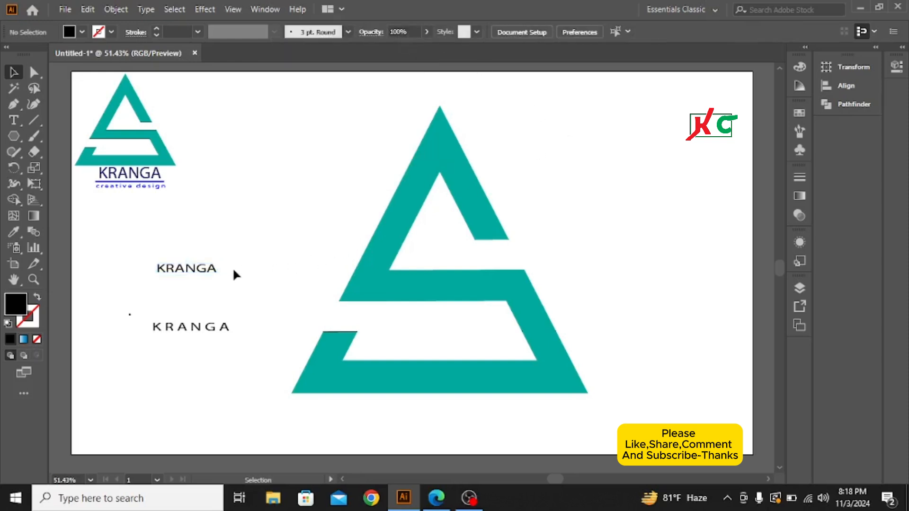
Step: Match the upper KRANGA text to the reference logo's navy KRANGA lettering with the Eyedropper tool
{"action": "left_click", "coordinate": [198, 271]}
{"action": "left_click_drag", "start_coordinate": [198, 271], "coordinate": [82, 192]}
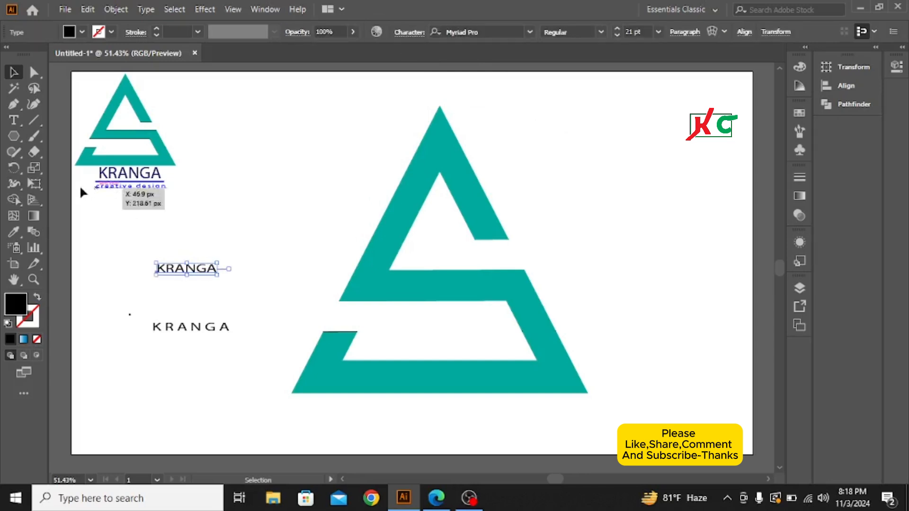
{"action": "left_click", "coordinate": [13, 232]}
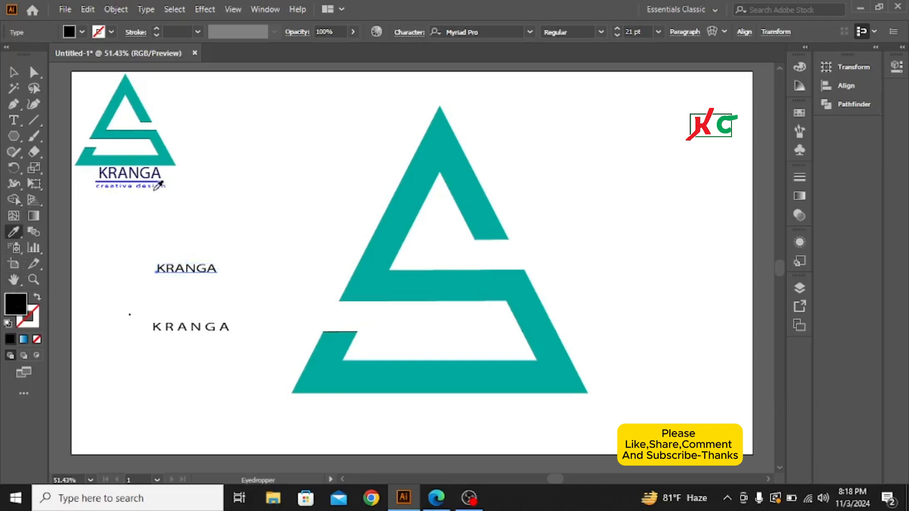
{"action": "left_click", "coordinate": [160, 175]}
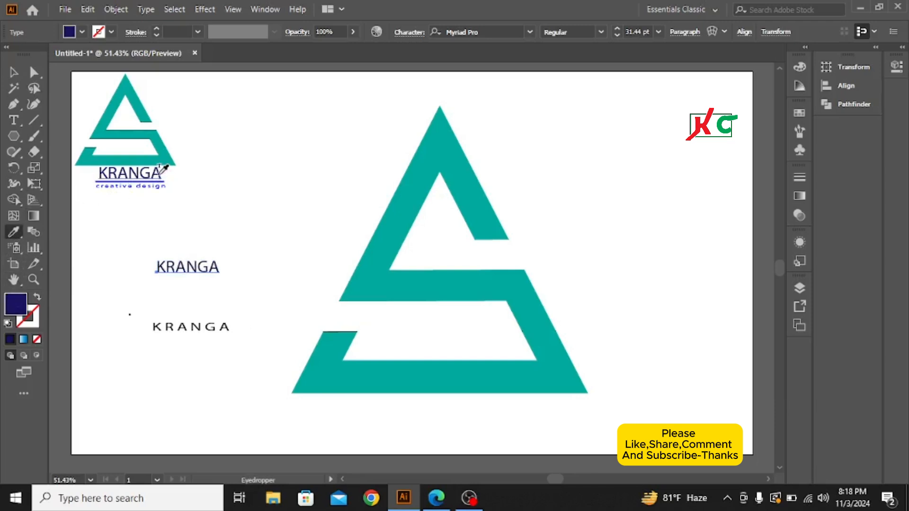
{"action": "left_click", "coordinate": [13, 72]}
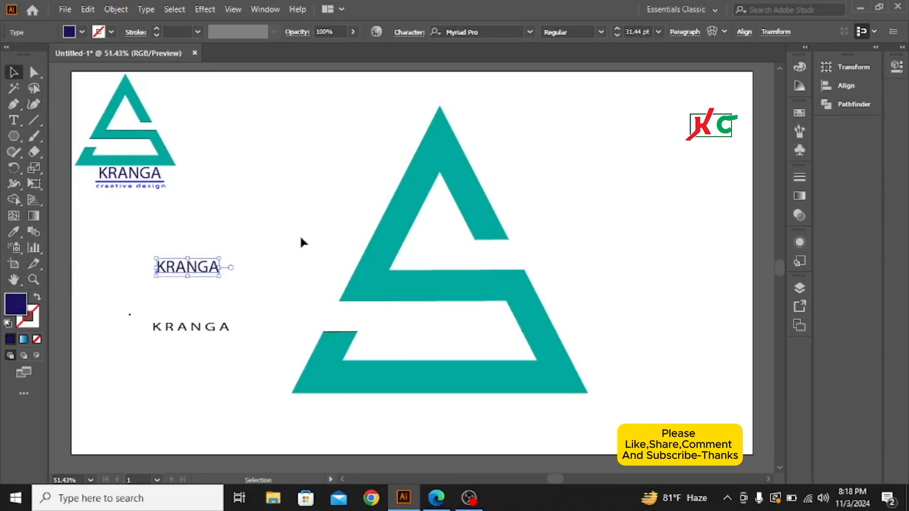
Step: Replace the wording of the lower KRANGA copy with "creative design"
{"action": "left_click", "coordinate": [240, 344]}
{"action": "left_click_drag", "start_coordinate": [141, 317], "coordinate": [222, 330]}
{"action": "double_click", "coordinate": [220, 327]}
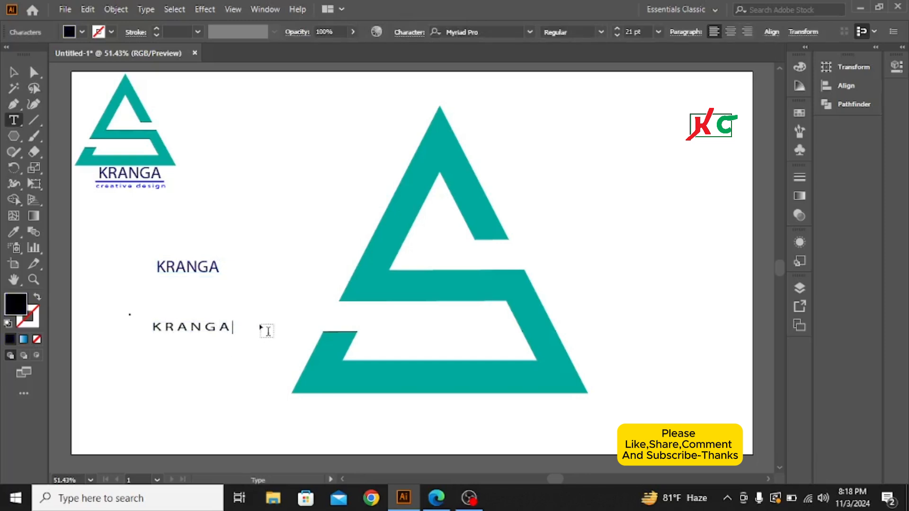
{"action": "key", "text": "BackSpace"}
{"action": "key", "text": "BackSpace"}
{"action": "key", "text": "BackSpace"}
{"action": "key", "text": "BackSpace"}
{"action": "key", "text": "BackSpace"}
{"action": "key", "text": "BackSpace"}
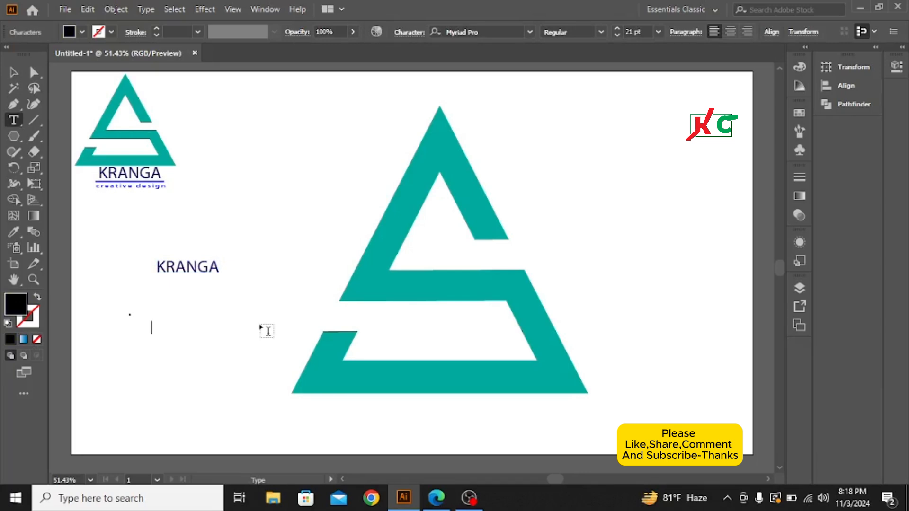
{"action": "type", "text": "creative design"}
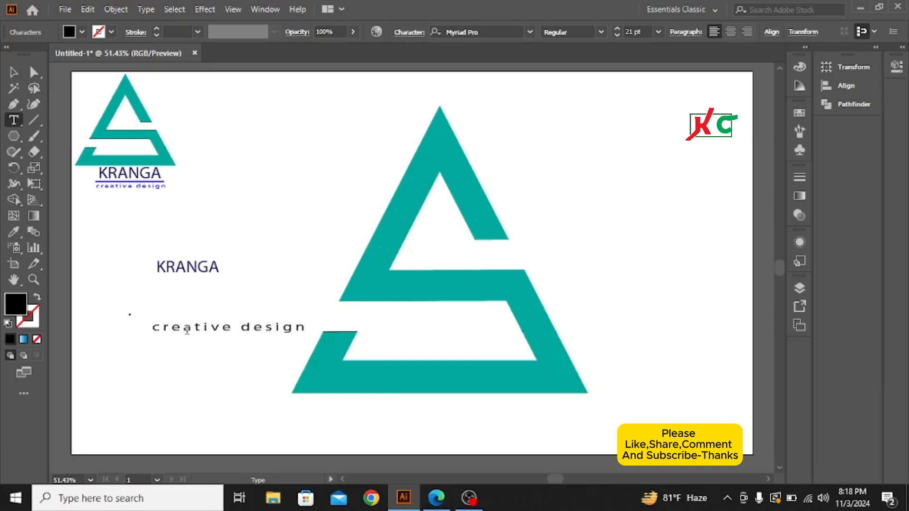
{"action": "left_click", "coordinate": [13, 72]}
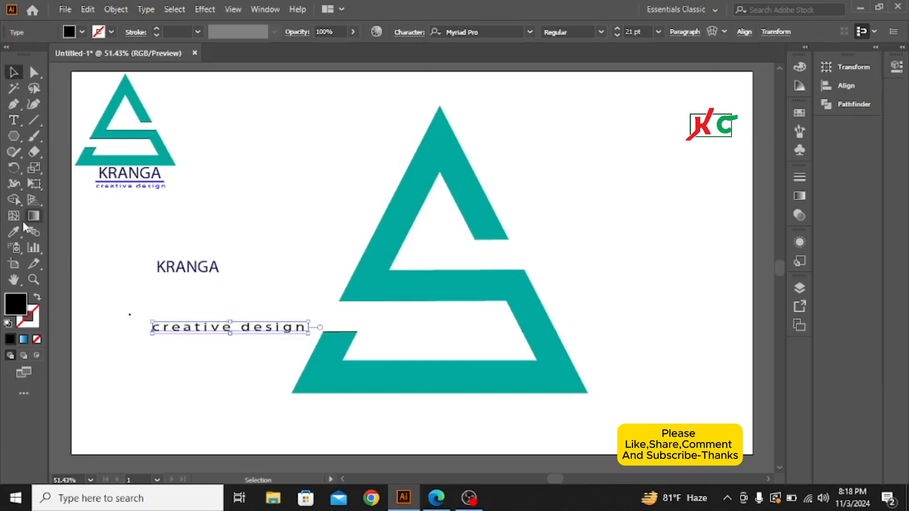
Step: Match the "creative design" text to the reference logo's blue tagline with the Eyedropper tool
{"action": "left_click", "coordinate": [11, 232]}
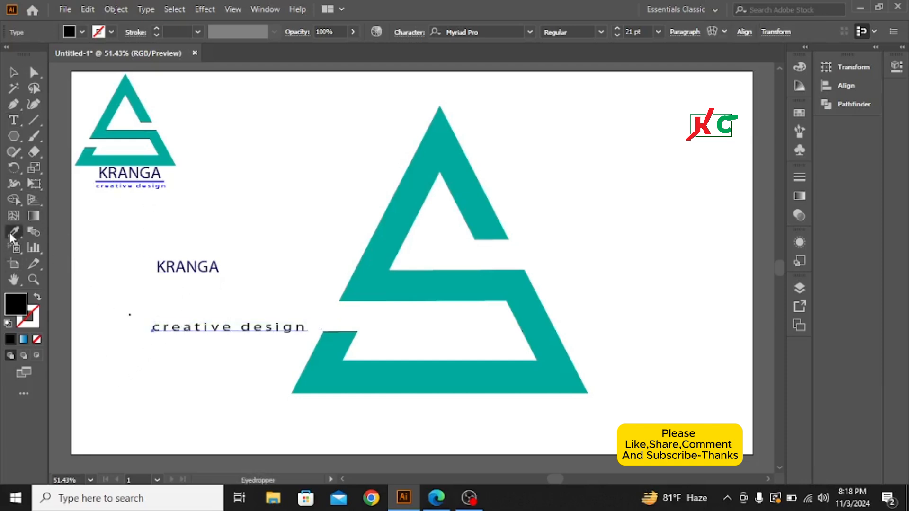
{"action": "left_click", "coordinate": [163, 188]}
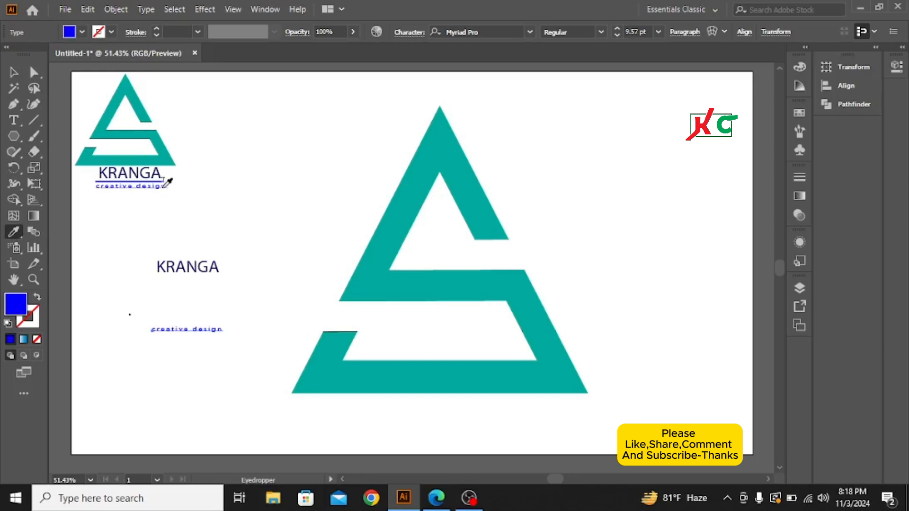
{"action": "left_click", "coordinate": [13, 72]}
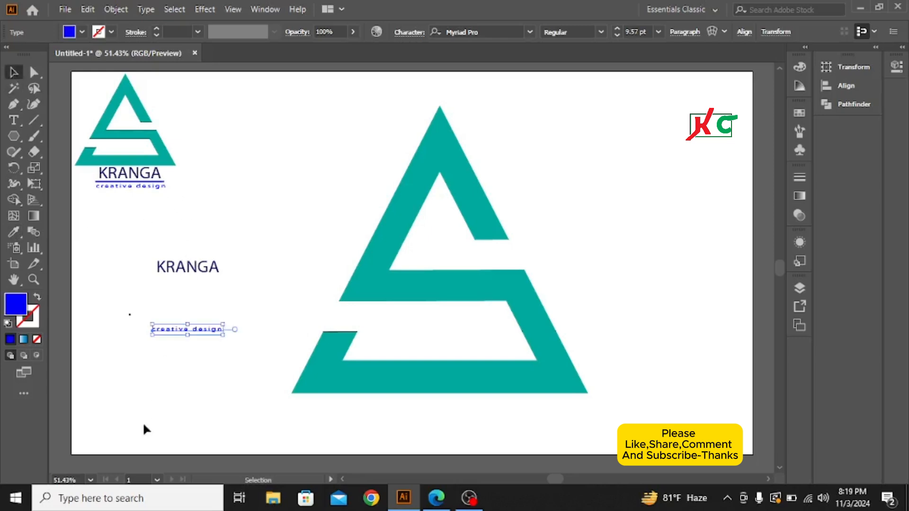
Step: Move the navy KRANGA text beneath the large teal shape and scale both down together about their centre
{"action": "left_click_drag", "start_coordinate": [141, 251], "coordinate": [445, 413]}
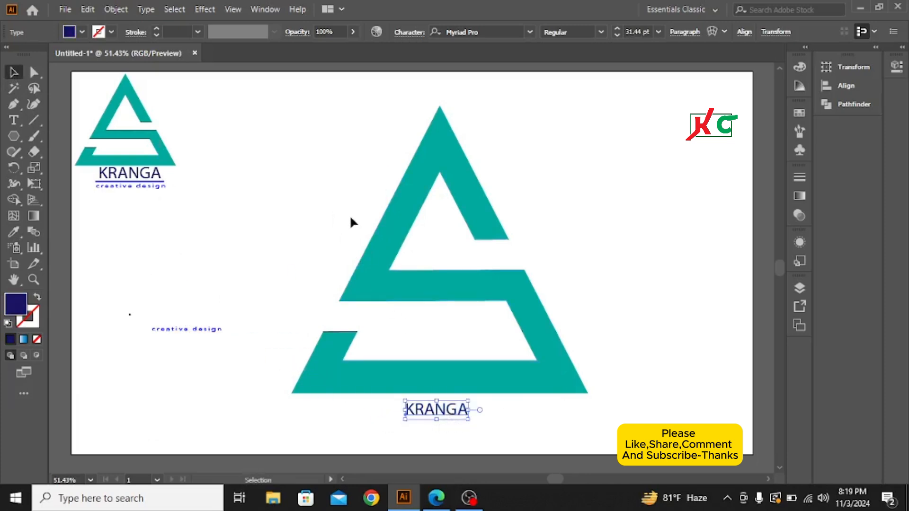
{"action": "left_click_drag", "start_coordinate": [321, 195], "coordinate": [614, 416]}
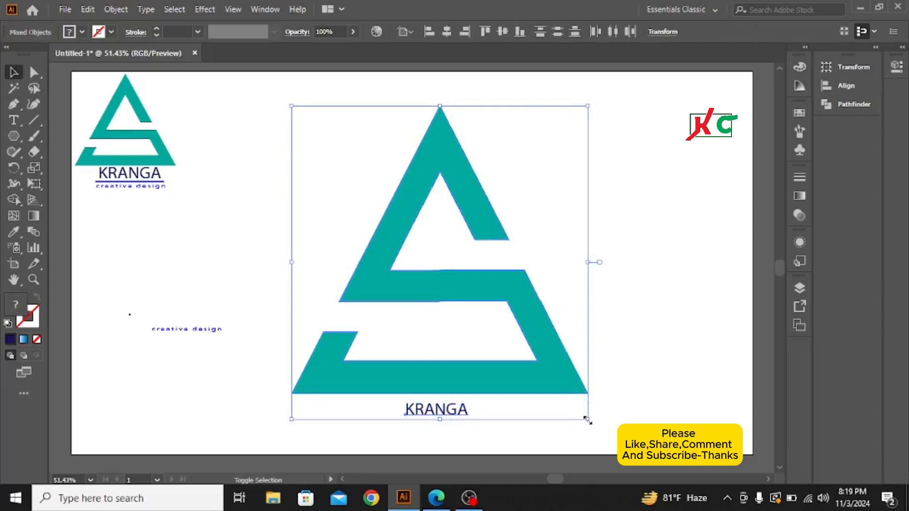
{"action": "left_click_drag", "start_coordinate": [587, 420], "coordinate": [548, 370]}
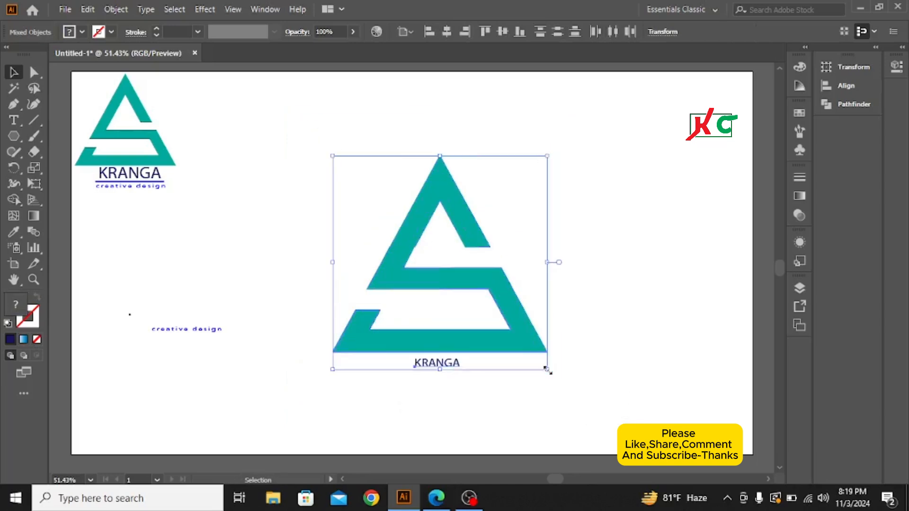
{"action": "left_click", "coordinate": [604, 372]}
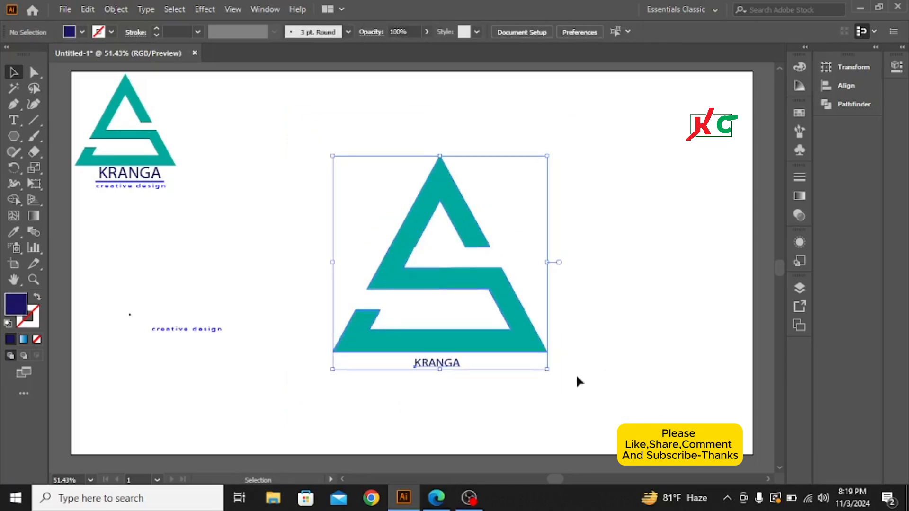
Step: Enlarge the KRANGA text under the teal shape to 60.23 pt and shift it down clear of the shape's base
{"action": "left_click", "coordinate": [445, 368]}
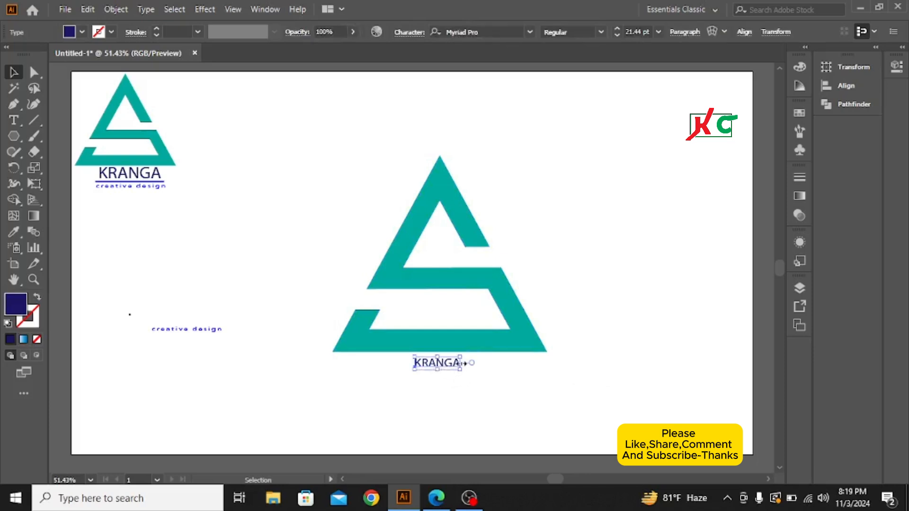
{"action": "left_click_drag", "start_coordinate": [465, 364], "coordinate": [501, 376]}
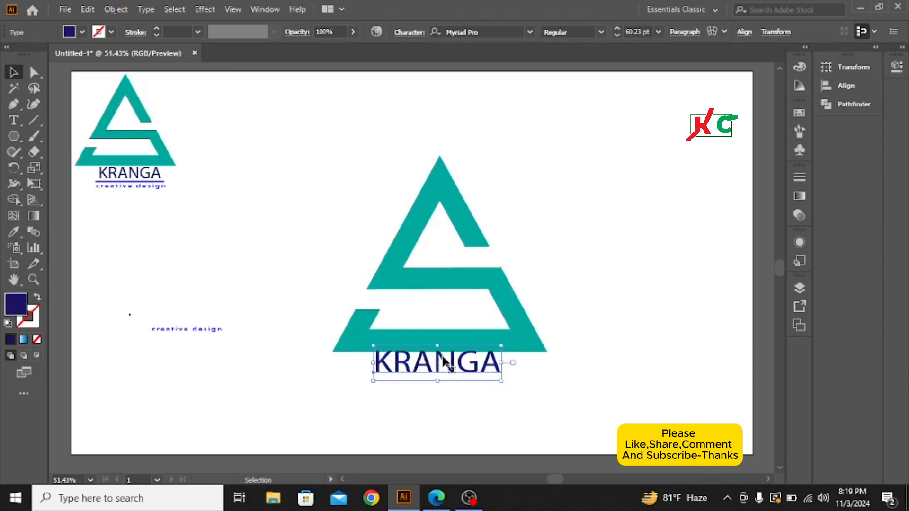
{"action": "left_click_drag", "start_coordinate": [444, 362], "coordinate": [446, 370]}
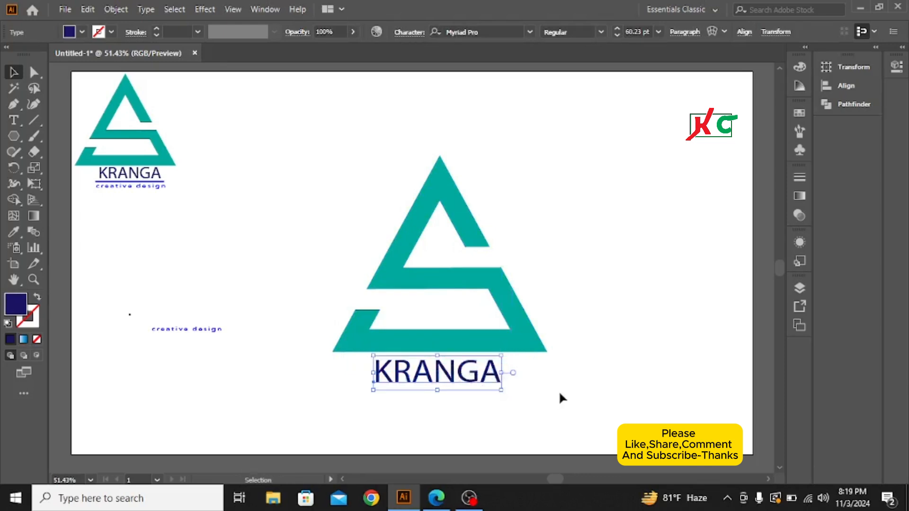
{"action": "left_click", "coordinate": [559, 394]}
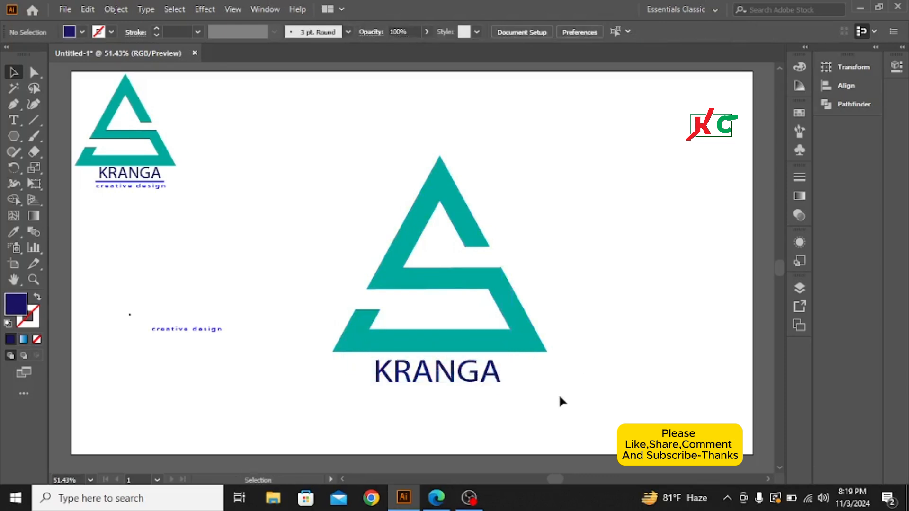
Step: Enlarge the "creative design" text to about 29.72 pt and move it directly beneath the large navy KRANGA text
{"action": "left_click", "coordinate": [214, 331]}
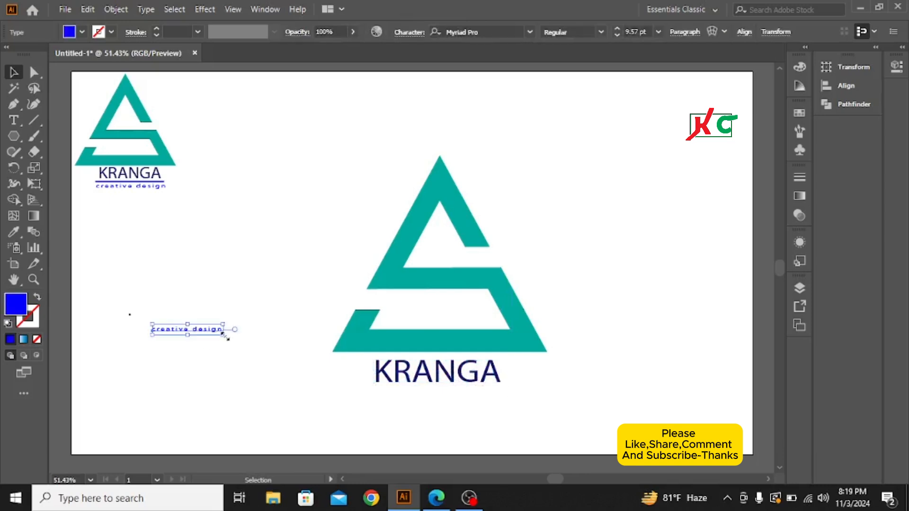
{"action": "left_click_drag", "start_coordinate": [223, 335], "coordinate": [246, 339]}
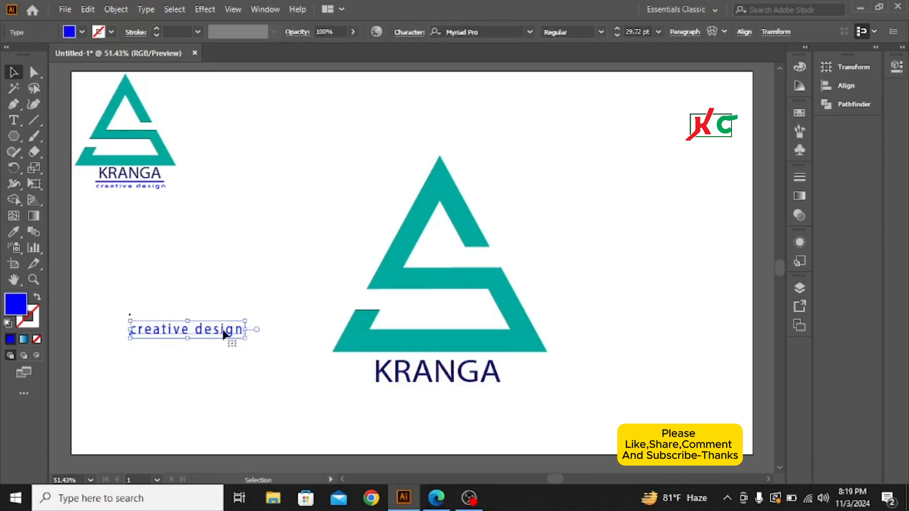
{"action": "left_click_drag", "start_coordinate": [218, 333], "coordinate": [468, 394]}
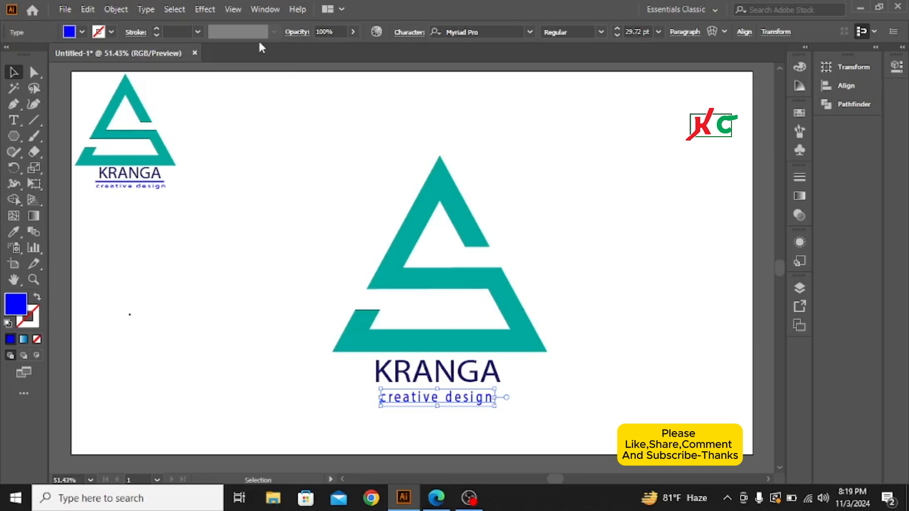
Step: Stretch the "creative design" tagline horizontally at both ends so it extends slightly past the KRANGA text on each side
{"action": "left_click", "coordinate": [409, 32]}
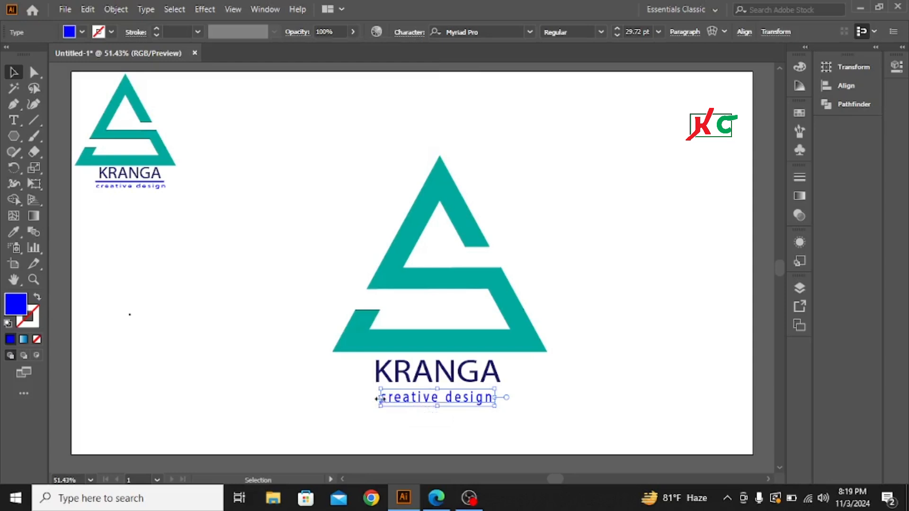
{"action": "left_click_drag", "start_coordinate": [380, 397], "coordinate": [367, 397]}
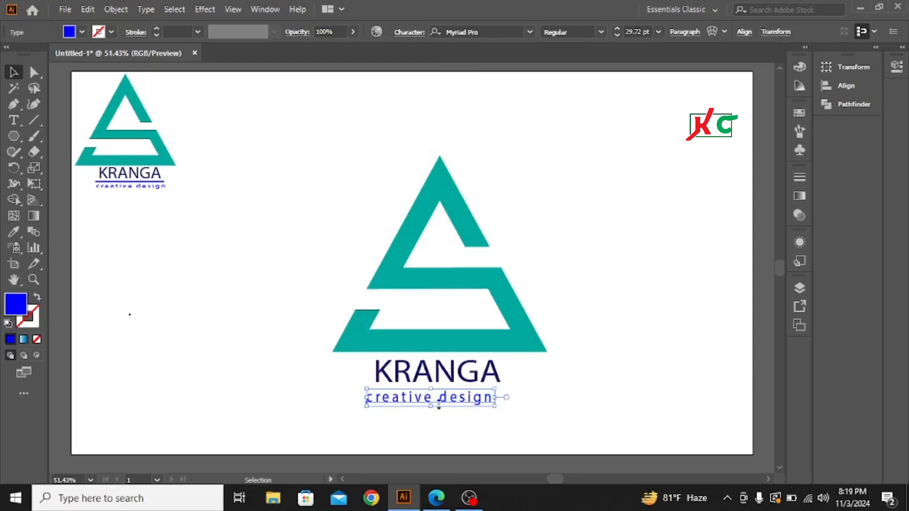
{"action": "left_click_drag", "start_coordinate": [496, 397], "coordinate": [512, 397]}
{"action": "left_click_drag", "start_coordinate": [367, 400], "coordinate": [359, 398]}
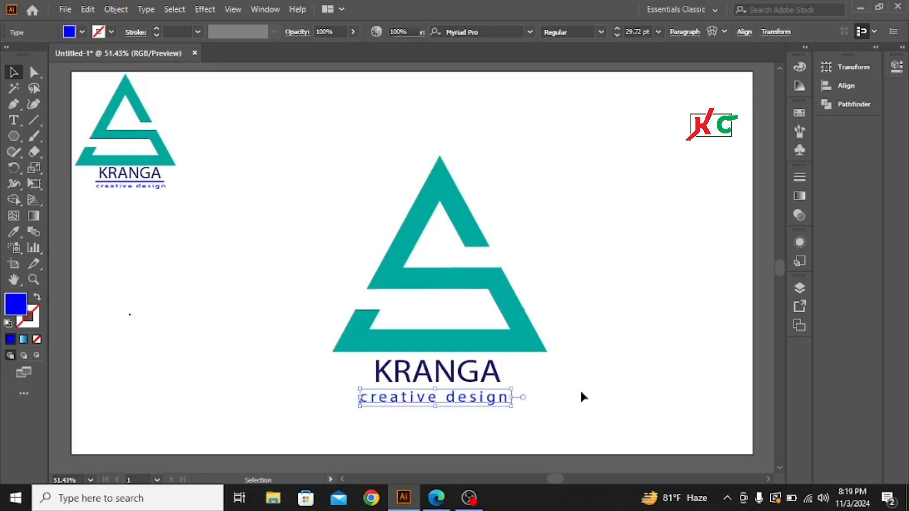
{"action": "left_click", "coordinate": [581, 396]}
{"action": "left_click", "coordinate": [477, 398]}
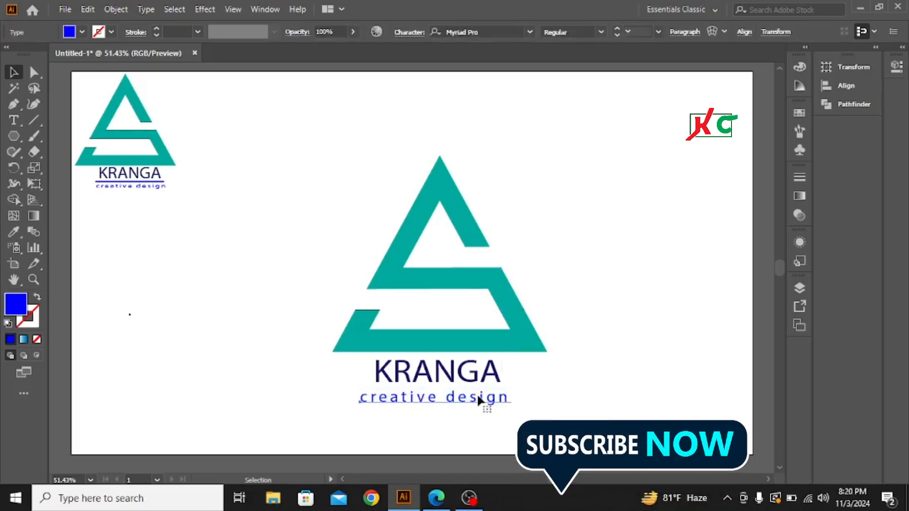